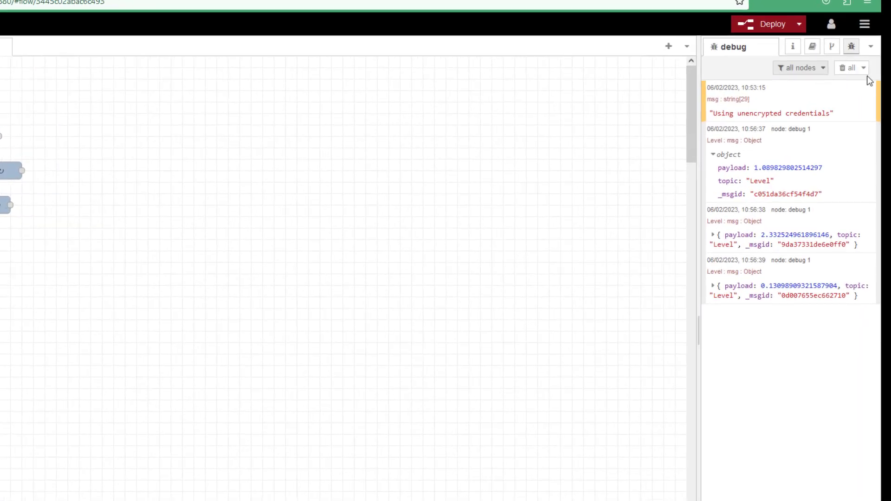
Search the palette's installable modules for "dashboard"
left_click(874, 14)
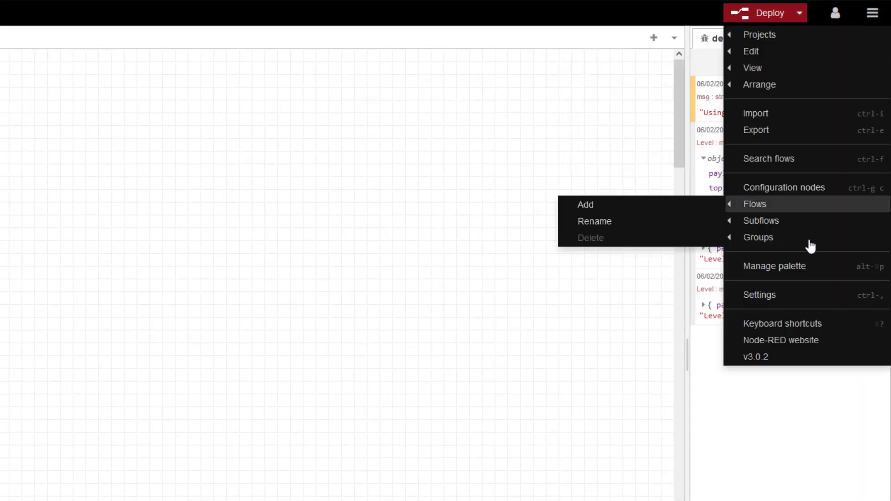
left_click(801, 268)
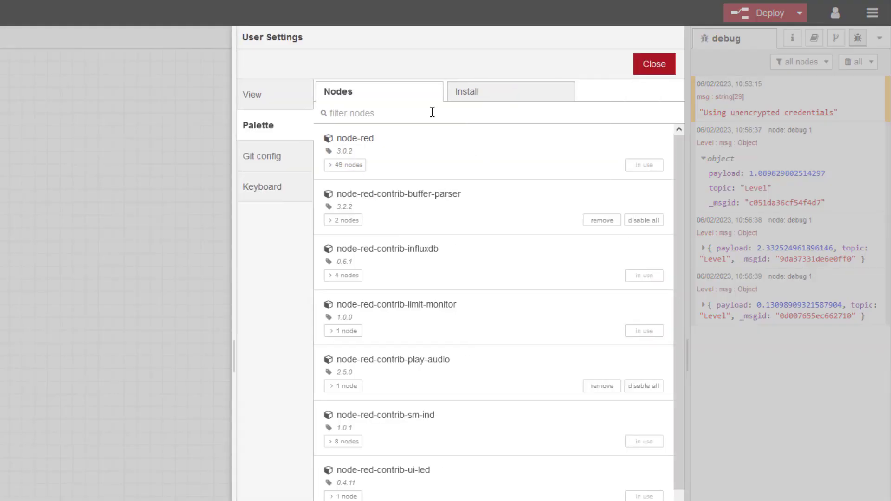
left_click(493, 95)
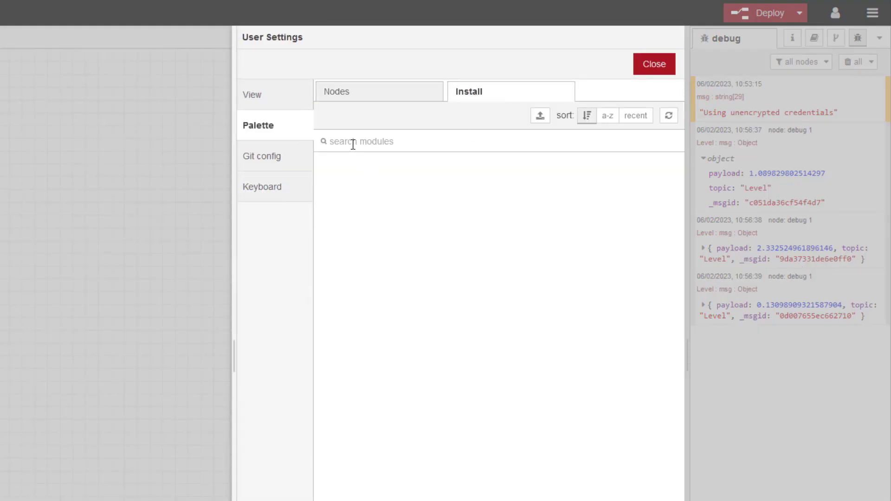
type("dashboard")
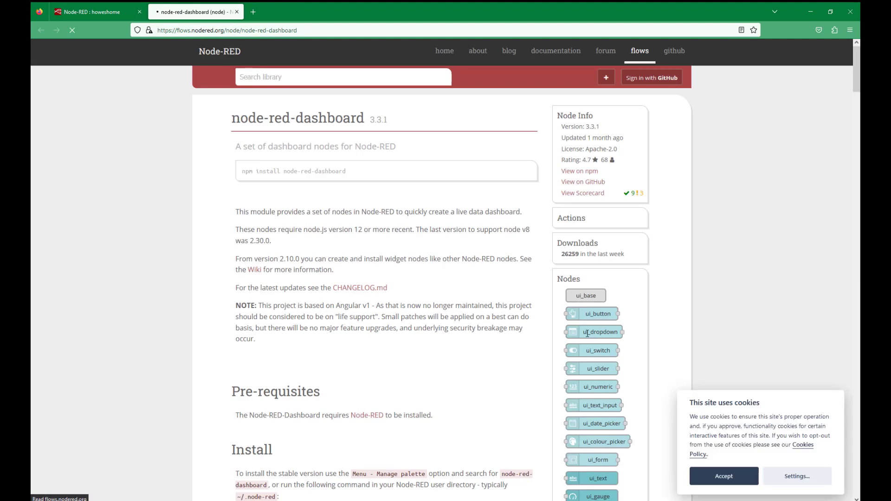
Examine the node list on the node-red-dashboard library page, accept its cookies, and return to the flow editor with the settings closed
scroll(587, 333, "down", 5)
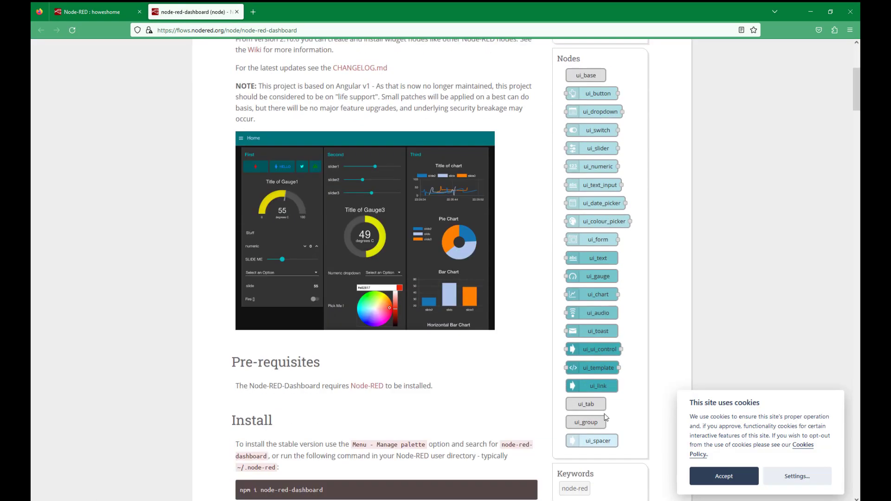
scroll(617, 257, "up", 2)
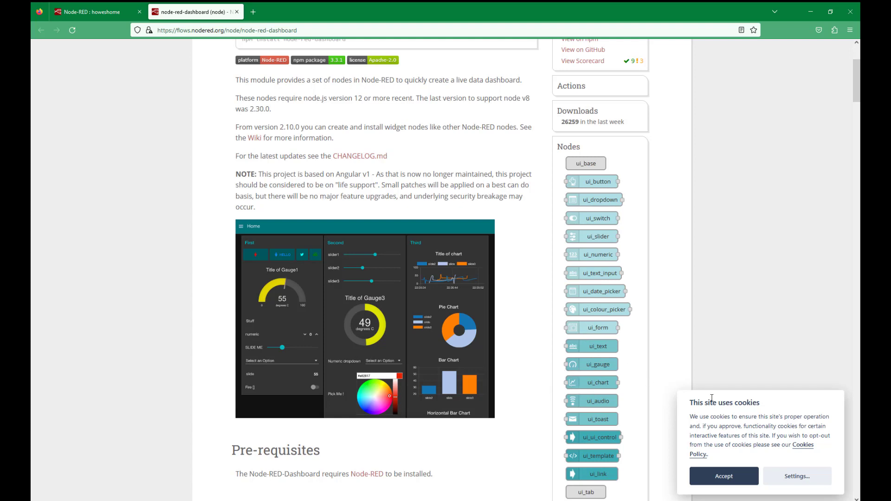
left_click(728, 483)
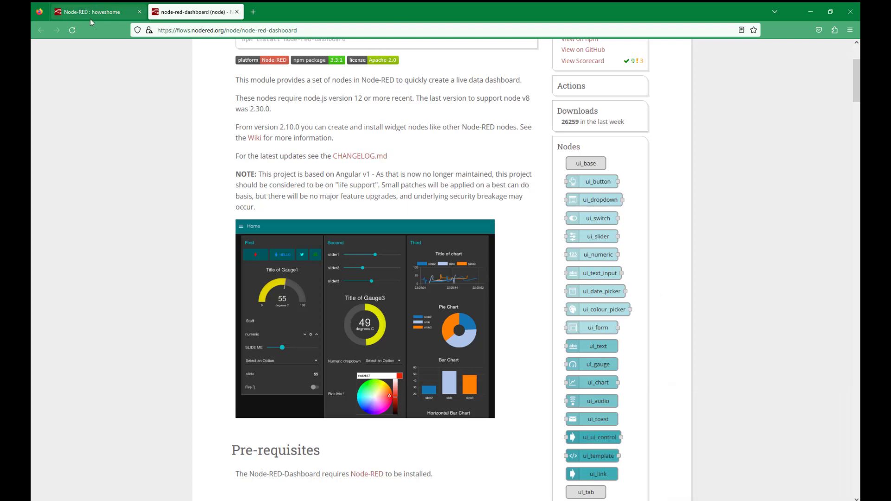
left_click(90, 17)
left_click(698, 83)
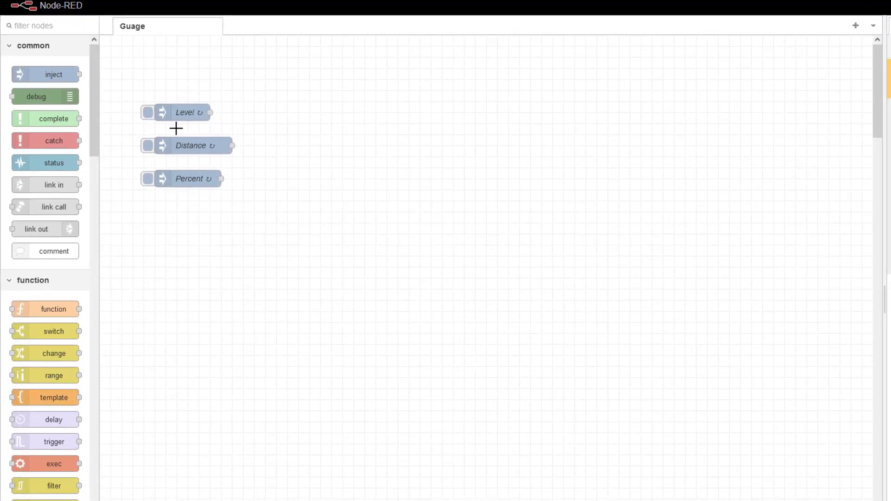
Wire a debug node to the Level inject node, deploy the flow to check fresh messages, and deactivate the debug node
left_click_drag(47, 103, 316, 114)
left_click_drag(210, 112, 277, 113)
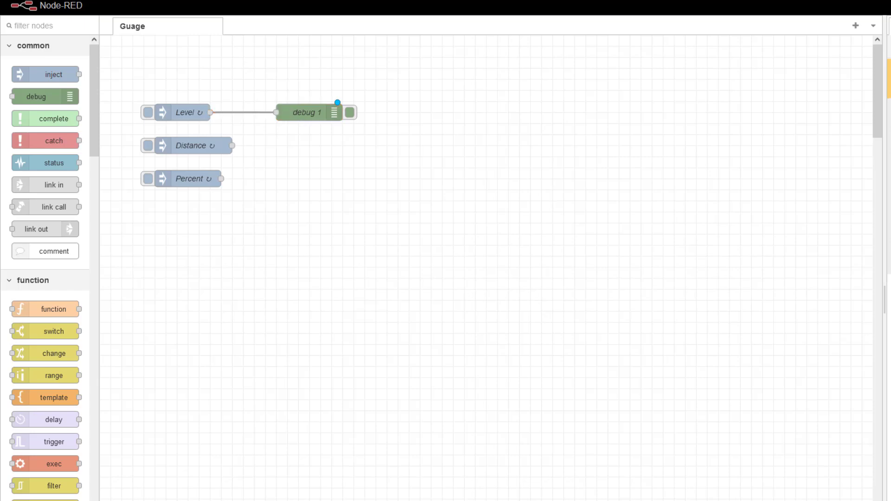
left_click(814, 5)
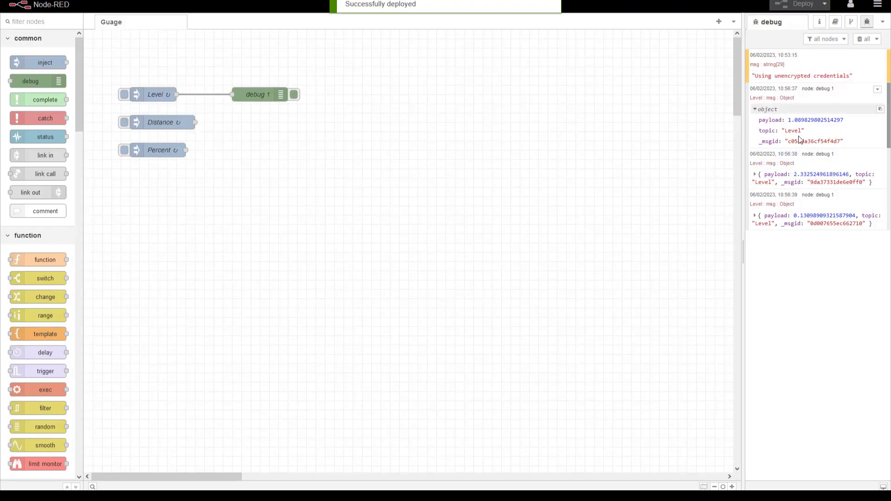
left_click(863, 39)
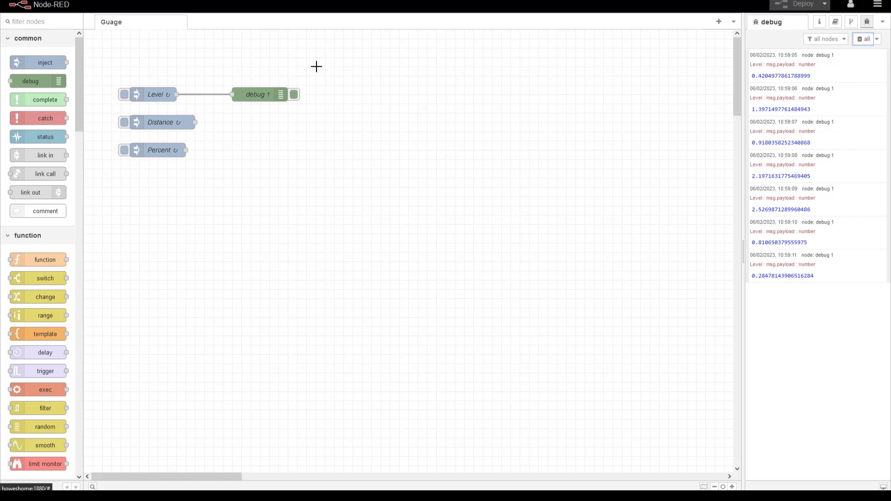
left_click(294, 94)
Examine the payload and topic properties of the Level inject node
left_click(172, 99)
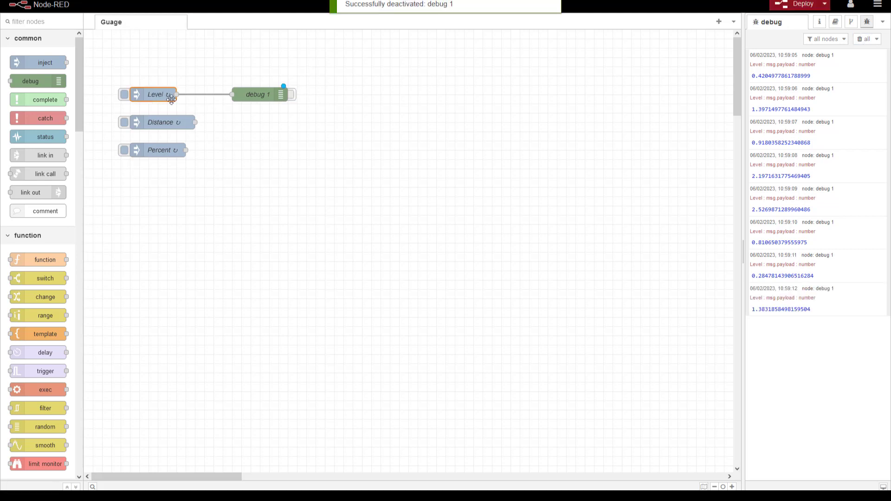
double_click(171, 99)
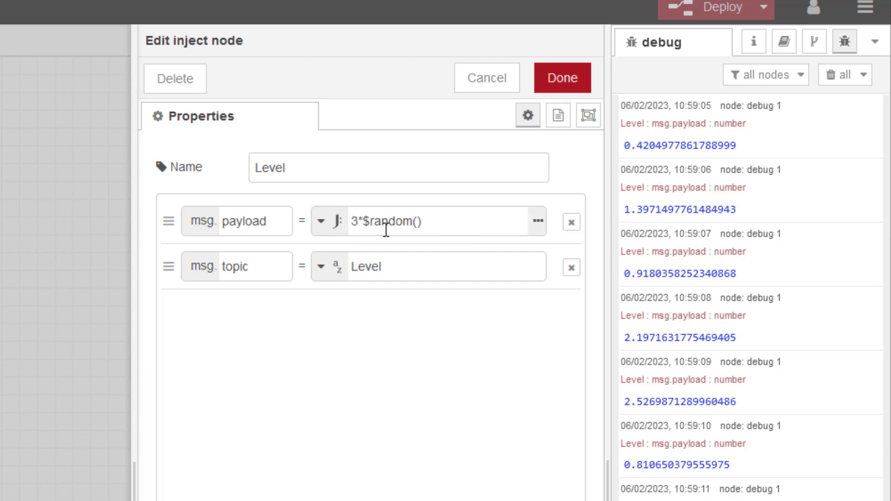
left_click(563, 79)
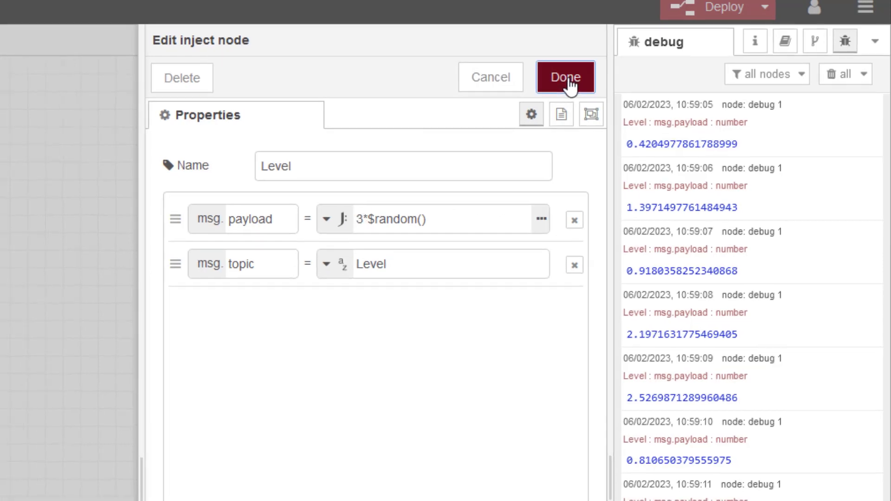
Change the Percent inject node's payload expression to 100*$random()
double_click(157, 150)
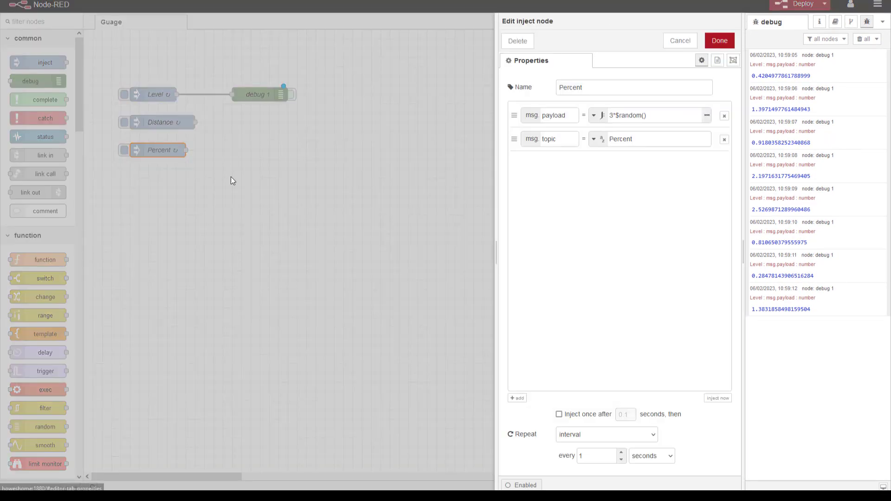
double_click(612, 115)
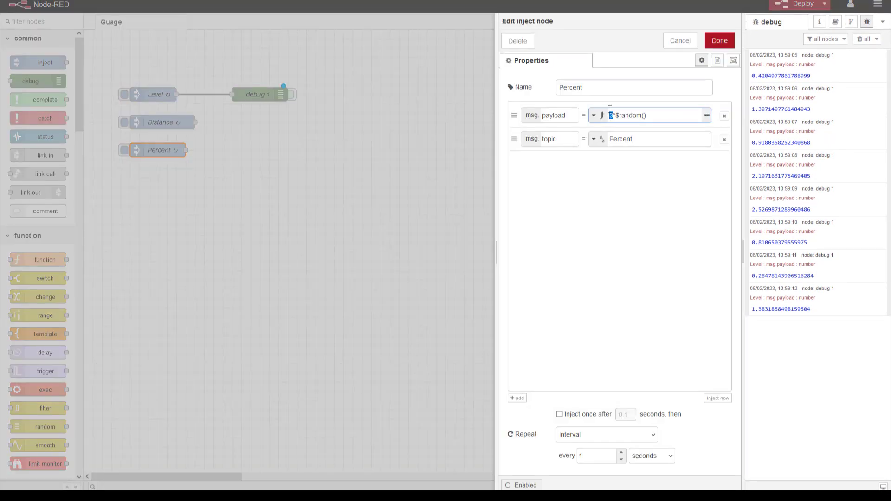
type("100")
left_click(719, 41)
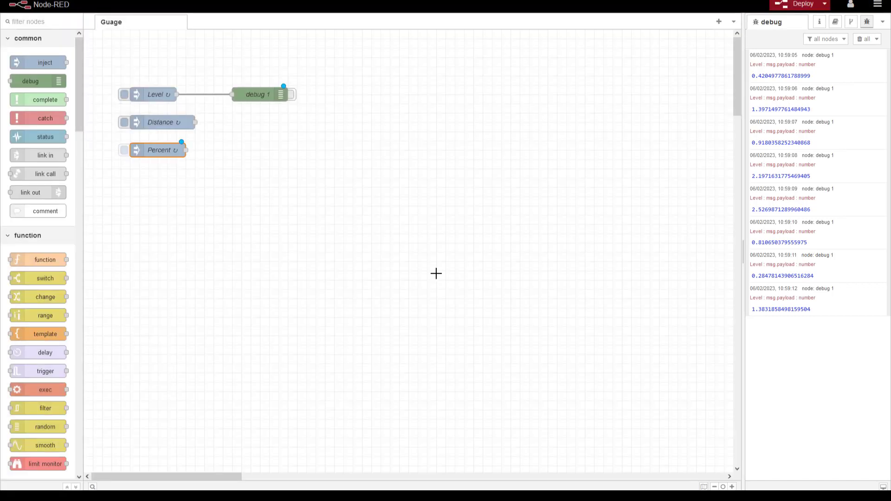
Replace the debug node with a dashboard gauge node wired to the Level inject node
left_click(265, 94)
key("Delete")
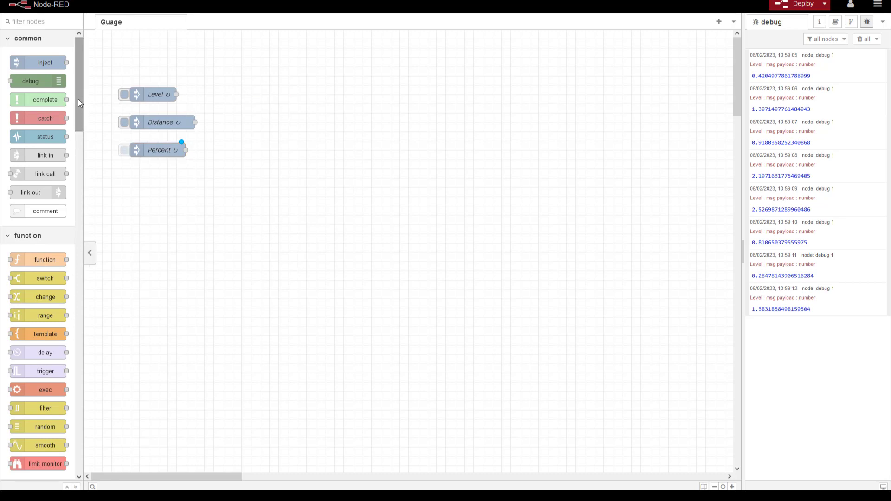
left_click_drag(78, 99, 69, 292)
scroll(40, 265, "down", 20)
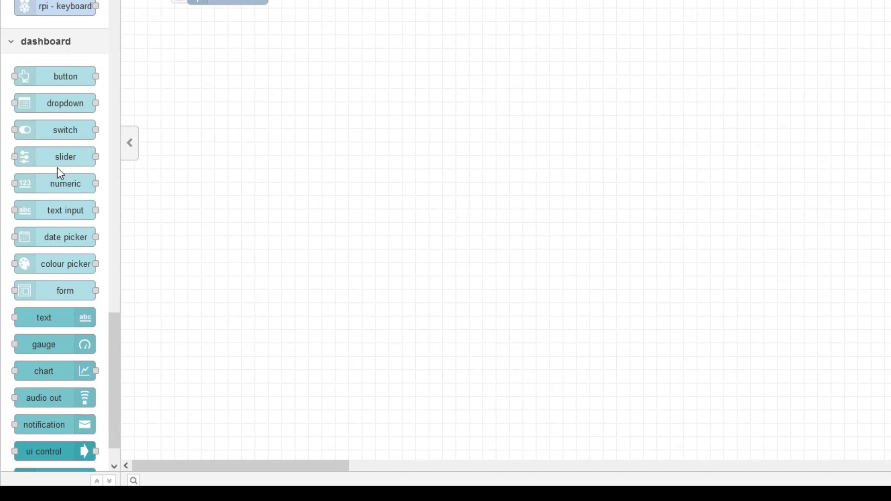
scroll(46, 155, "down", 1)
scroll(46, 155, "down", 1)
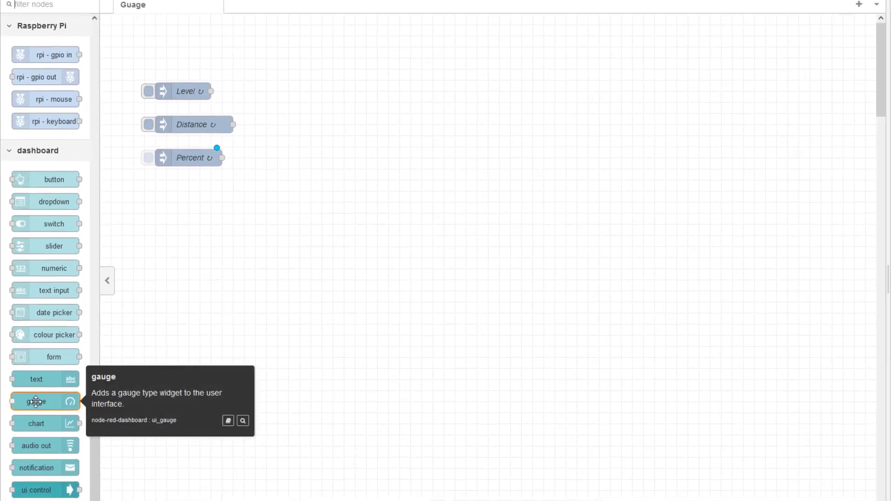
left_click_drag(36, 404, 313, 93)
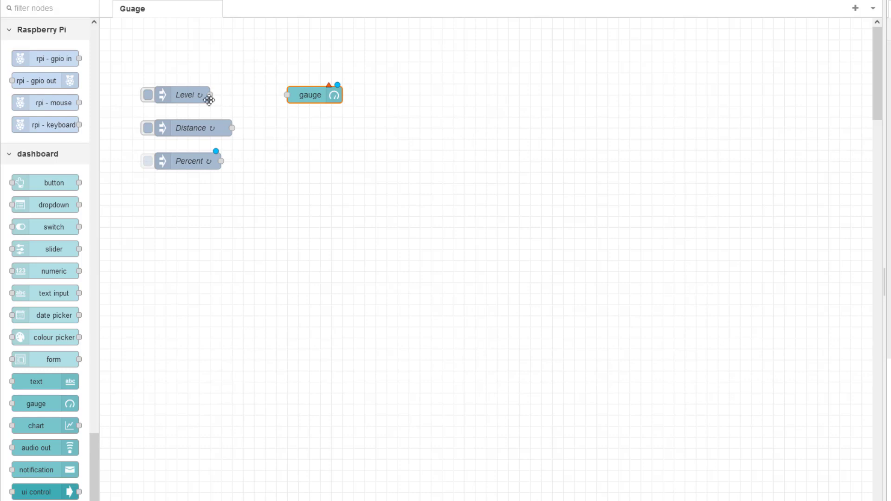
left_click_drag(210, 94, 288, 95)
Assign the gauge to a new dashboard group Default on a new tab Home, and deploy the flow
double_click(311, 95)
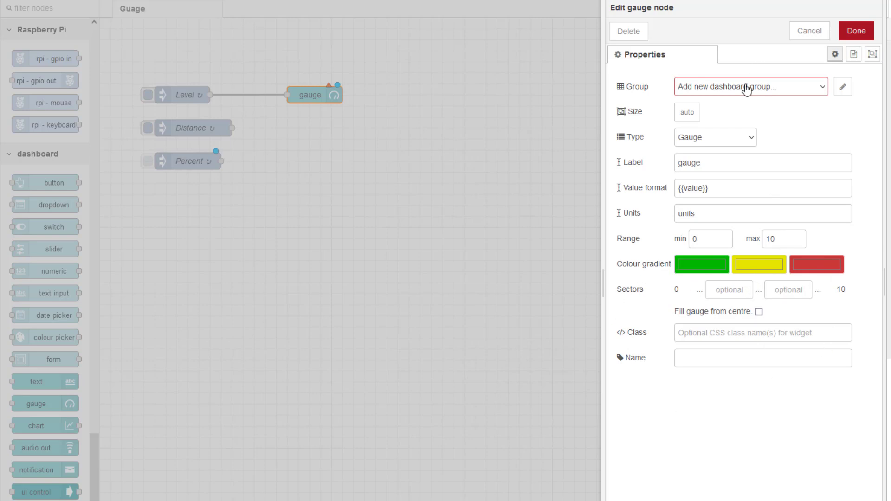
left_click(843, 89)
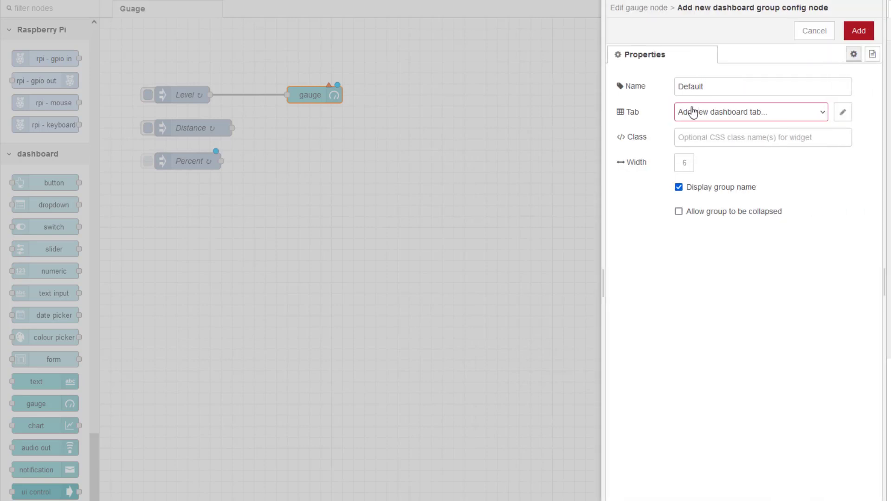
left_click(843, 112)
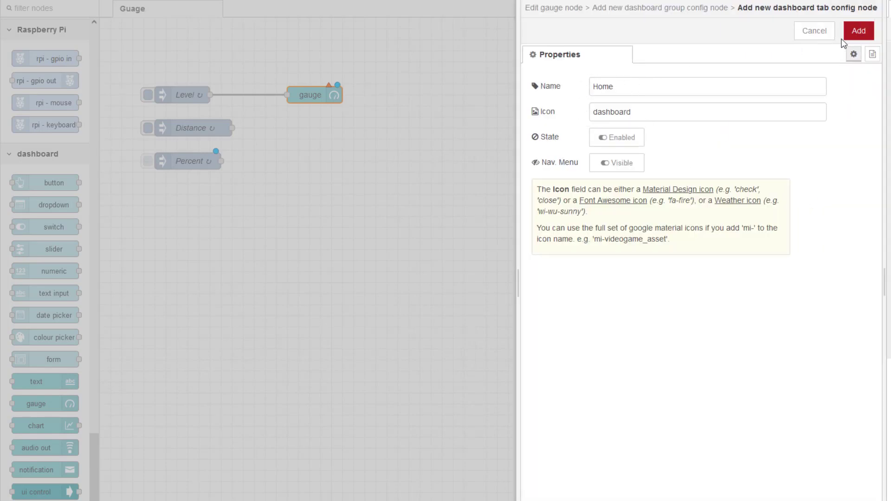
left_click(859, 30)
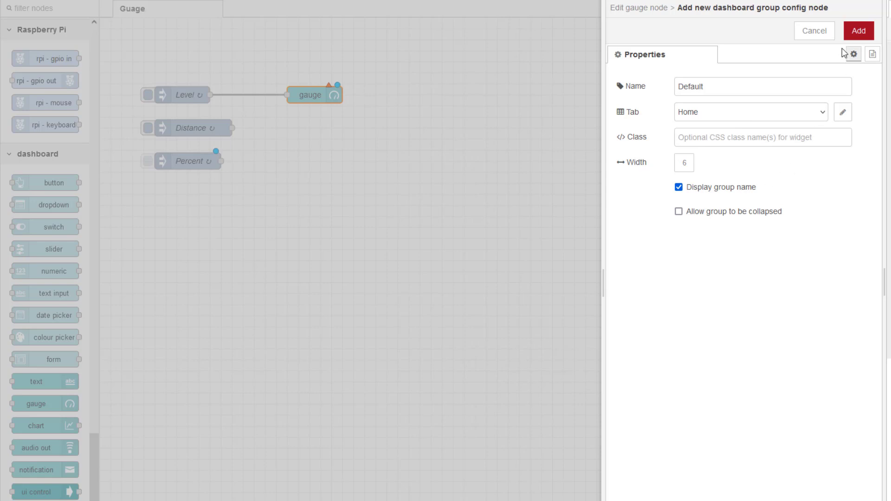
left_click(858, 31)
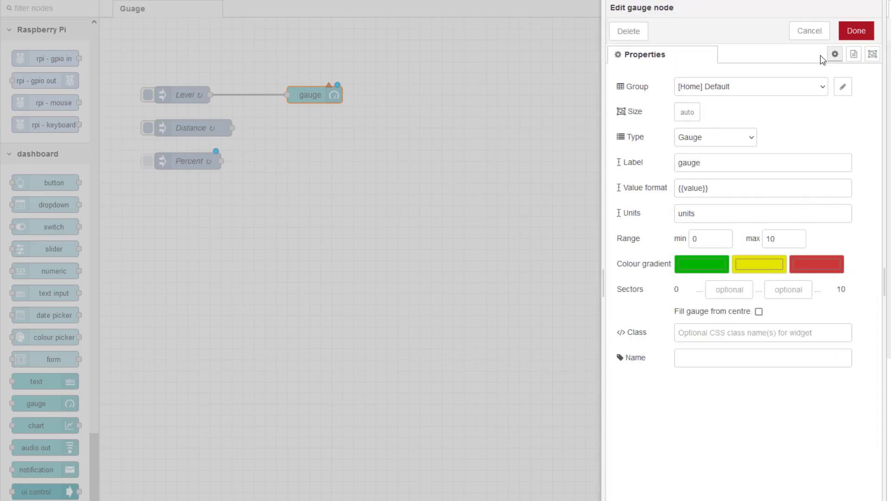
left_click(860, 34)
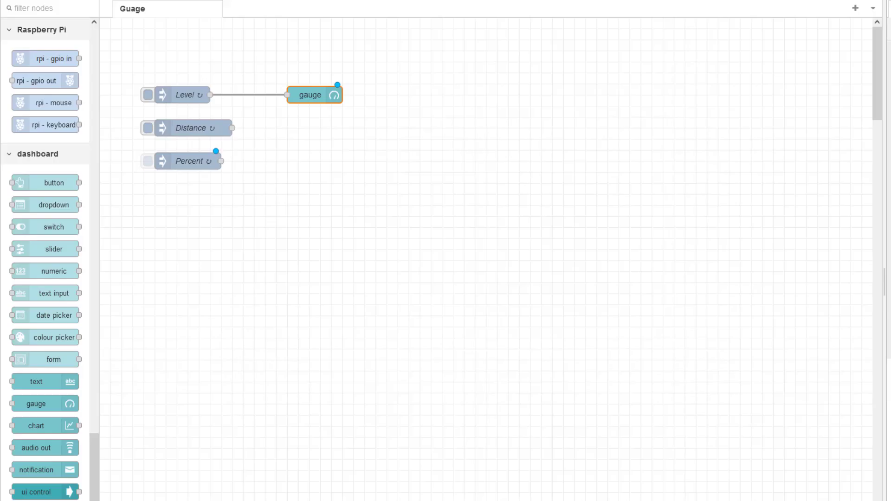
left_click(817, 8)
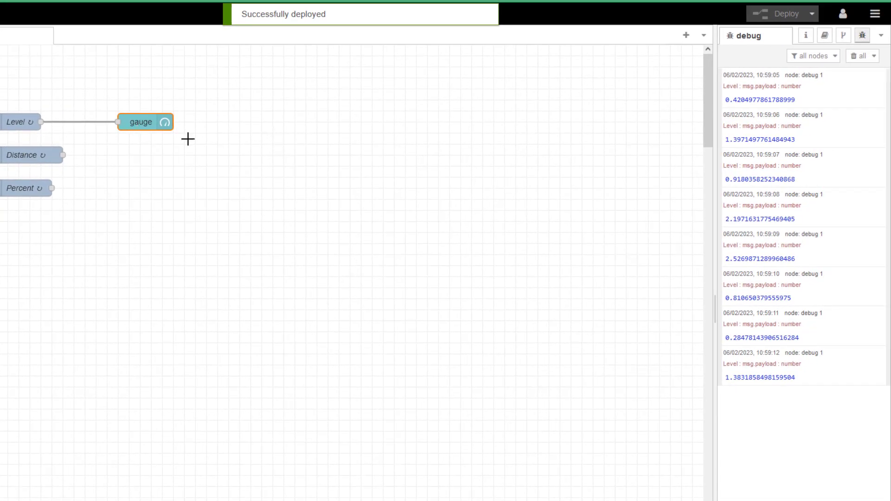
Open the dashboard layout editor for the Home tab
left_click(882, 36)
left_click(786, 145)
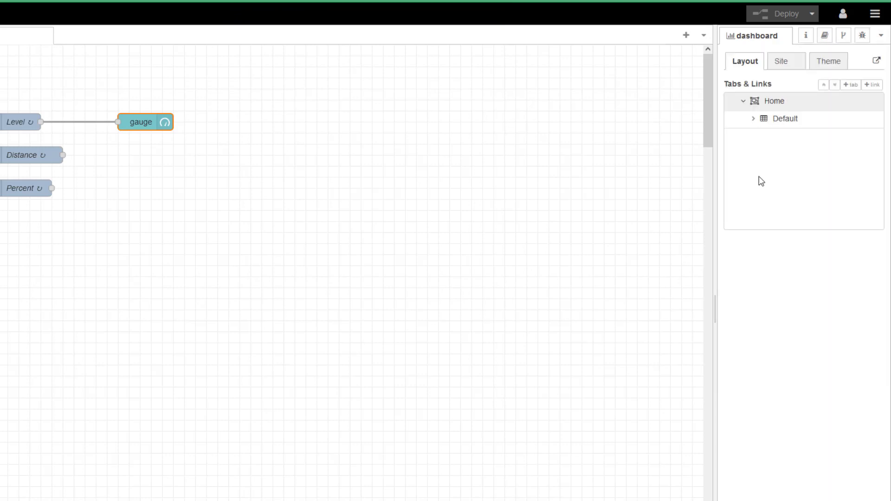
mouse_move(772, 103)
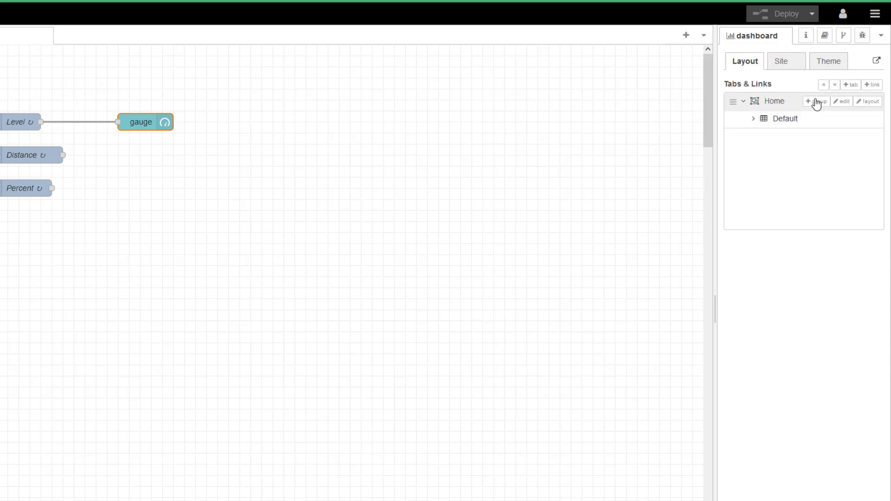
left_click(867, 103)
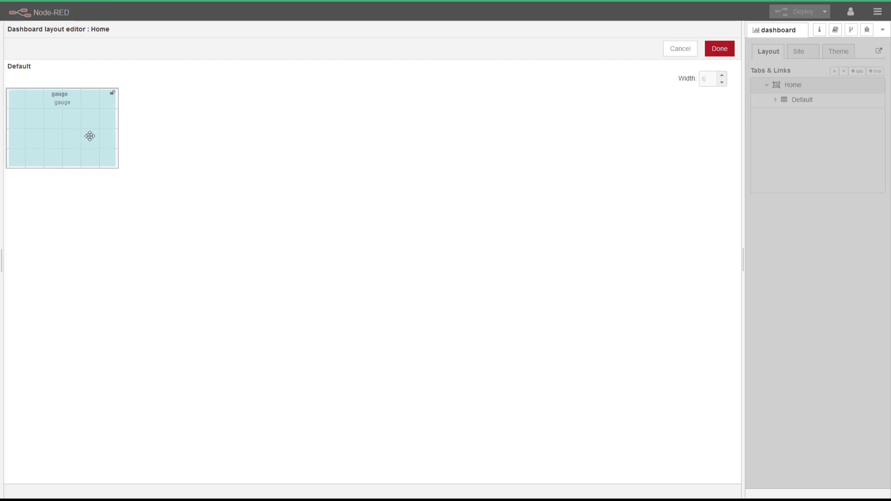
Try larger widths for the Default group, return it to 6, and close the layout editor
left_click(723, 74)
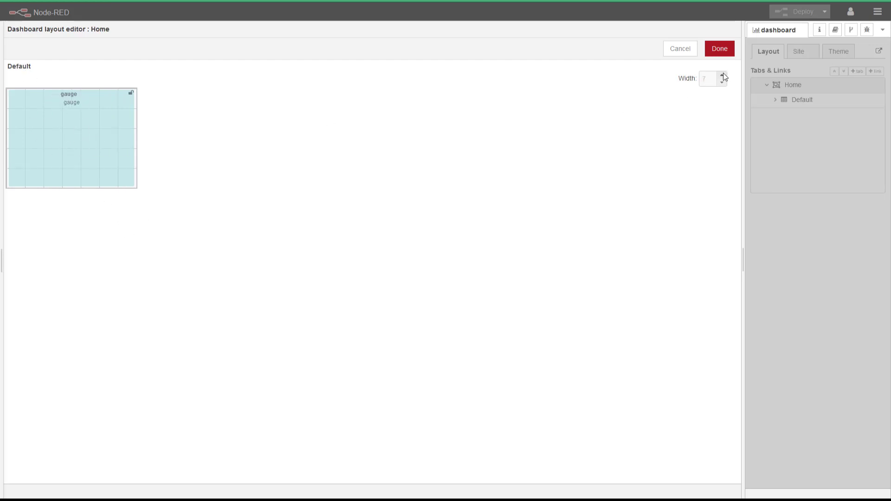
left_click(723, 74)
left_click(726, 83)
left_click(725, 82)
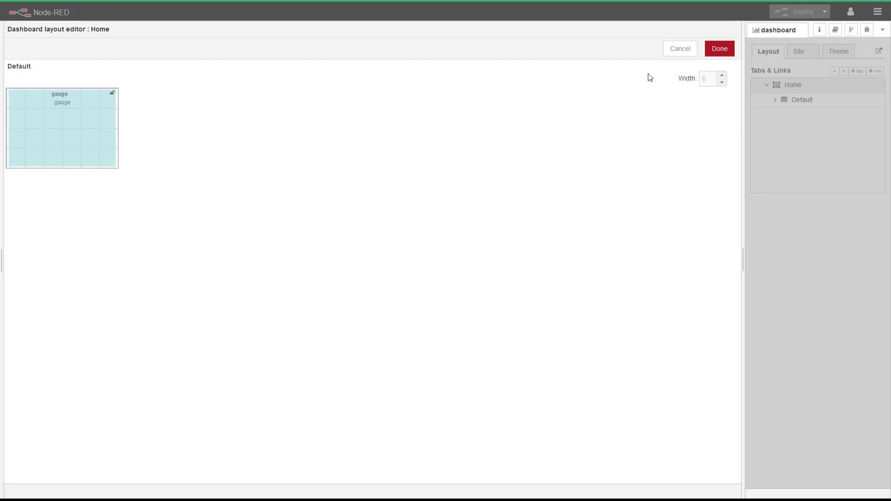
left_click(722, 48)
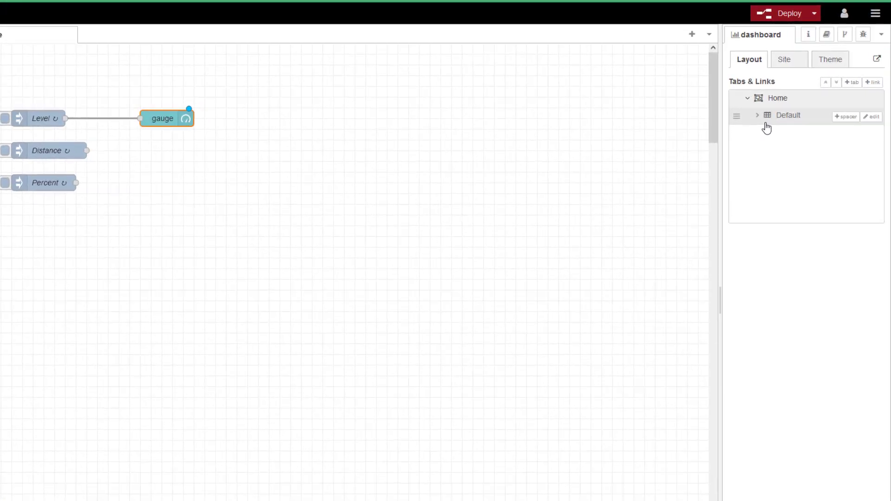
mouse_move(845, 175)
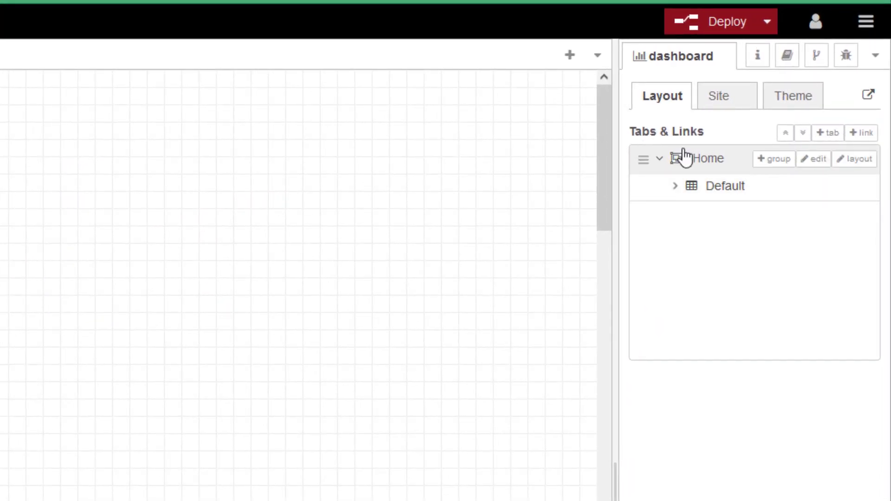
Add and deploy a second group on the Home tab, and view it in the dashboard layout editor
left_click(766, 165)
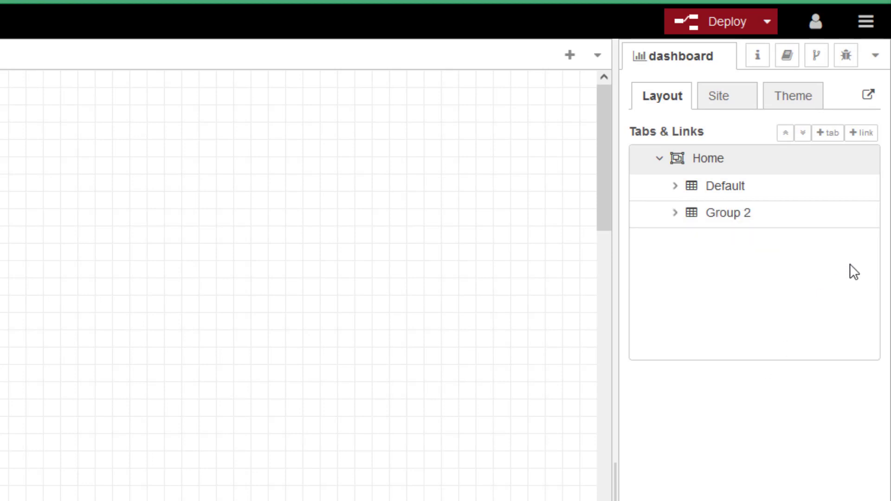
left_click(713, 30)
mouse_move(851, 156)
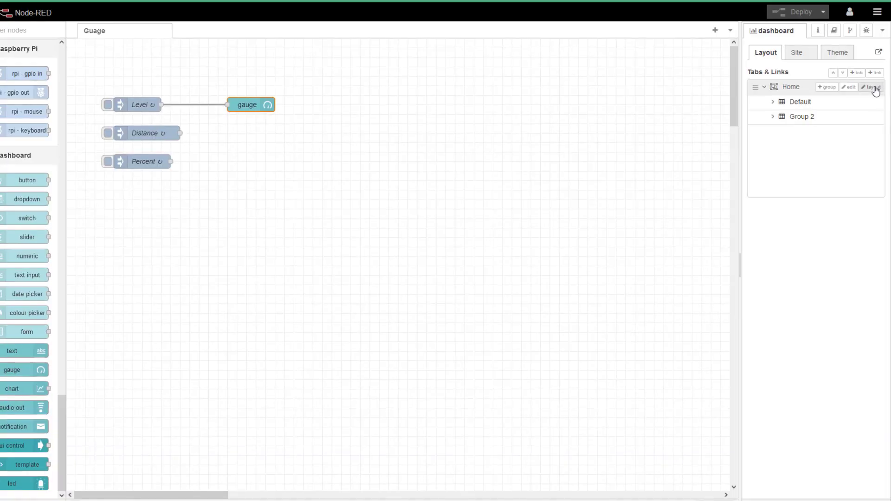
left_click(874, 88)
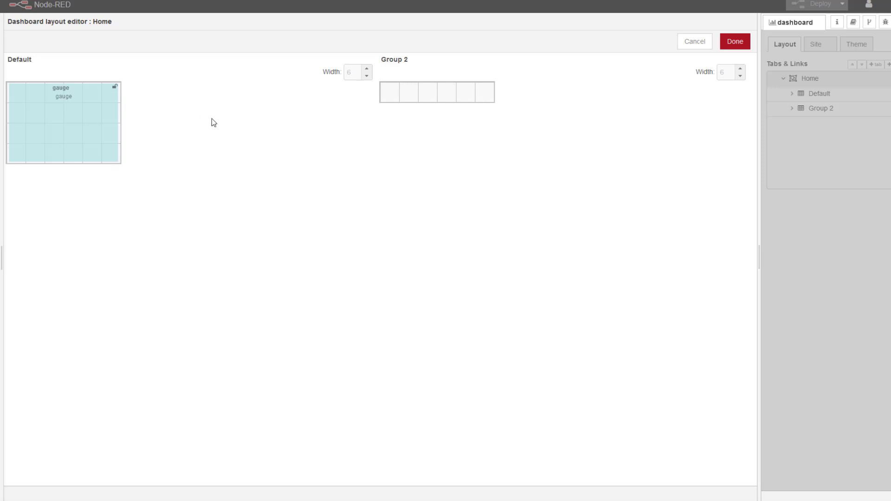
left_click(731, 46)
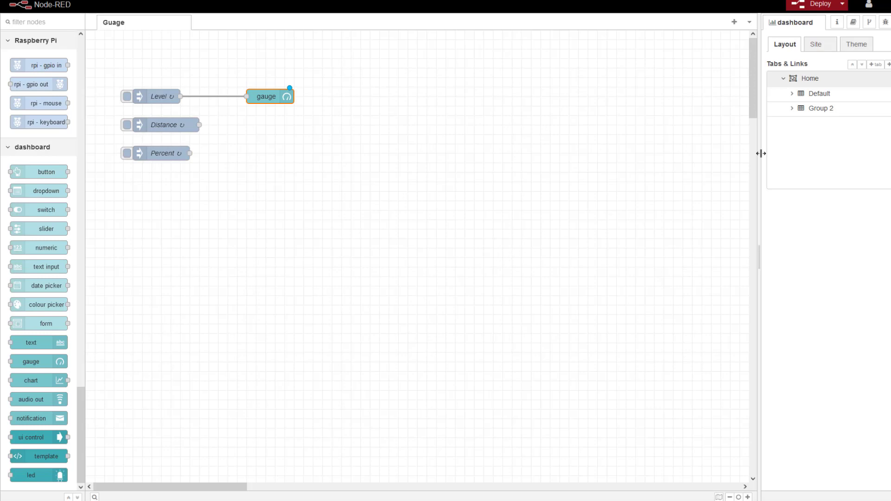
Delete Group 2 from the Home tab
mouse_move(883, 112)
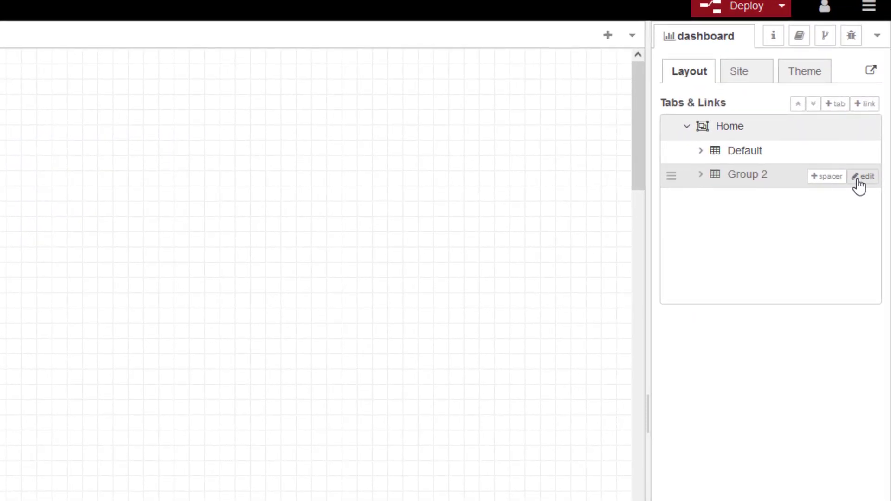
left_click(855, 172)
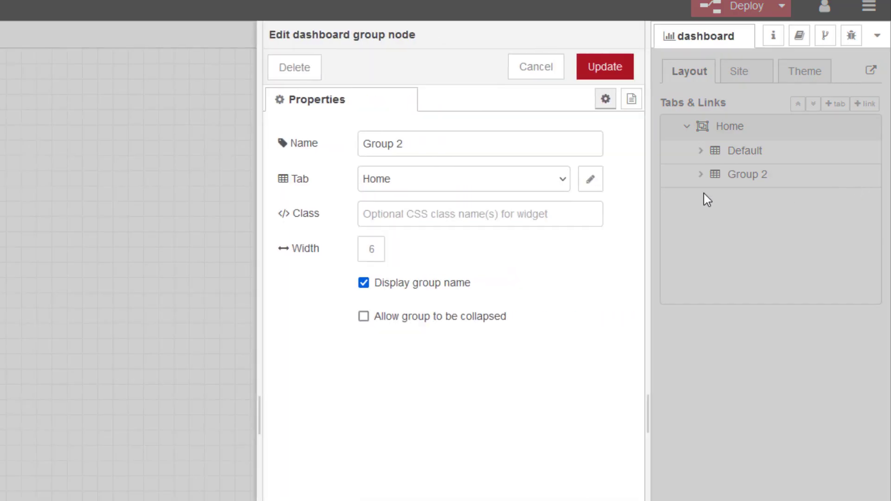
left_click(295, 69)
Rename the Default dashboard group as Vessel Contents and deploy the flow
mouse_move(736, 129)
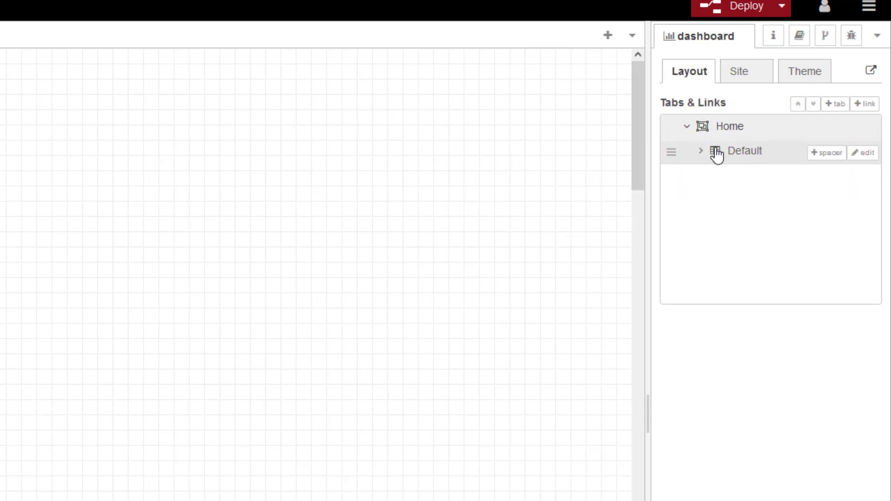
left_click(859, 152)
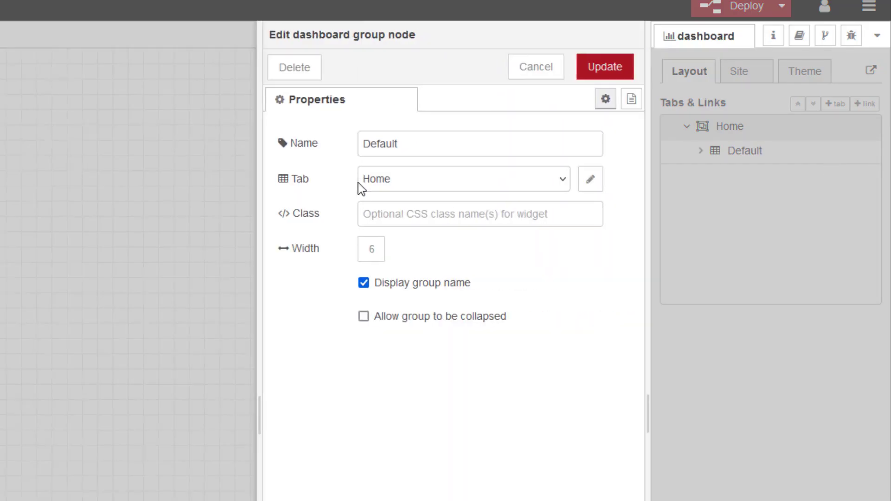
left_click_drag(413, 144, 345, 148)
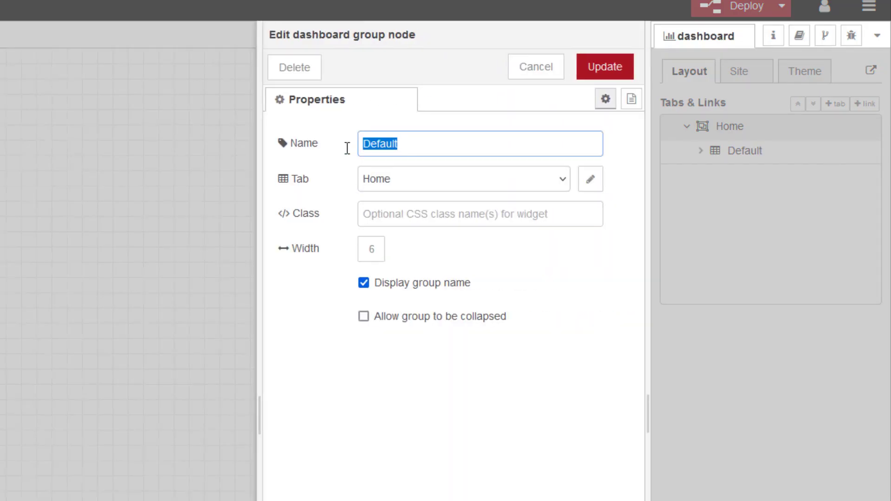
type("Vessel Conten")
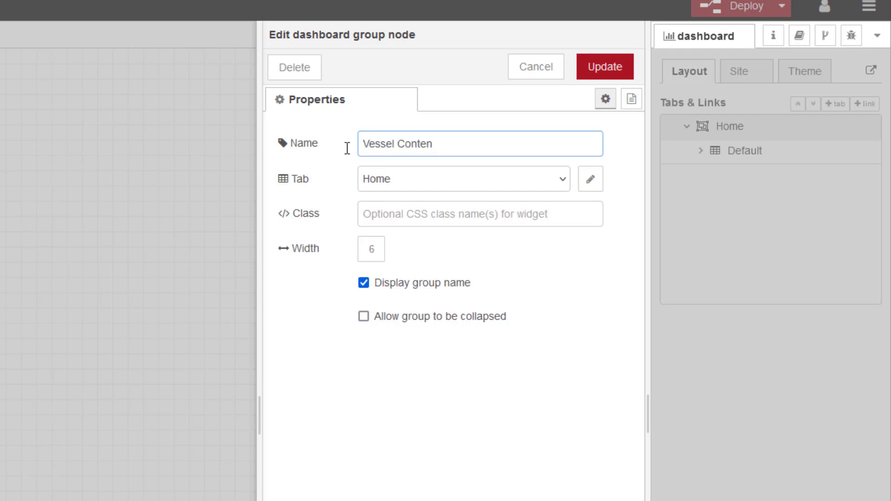
type("ts")
left_click(604, 74)
left_click(726, 17)
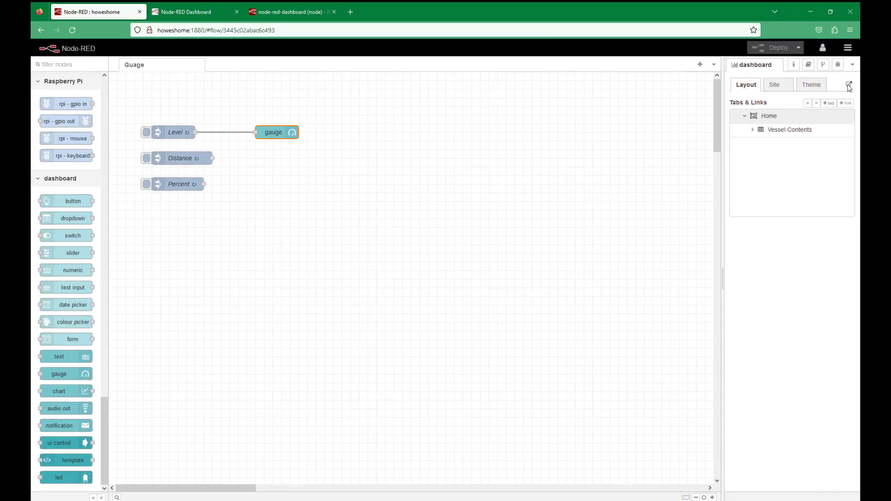
Examine the group title and the gauge's value display on the live dashboard, and return to the flow editor
left_click(199, 21)
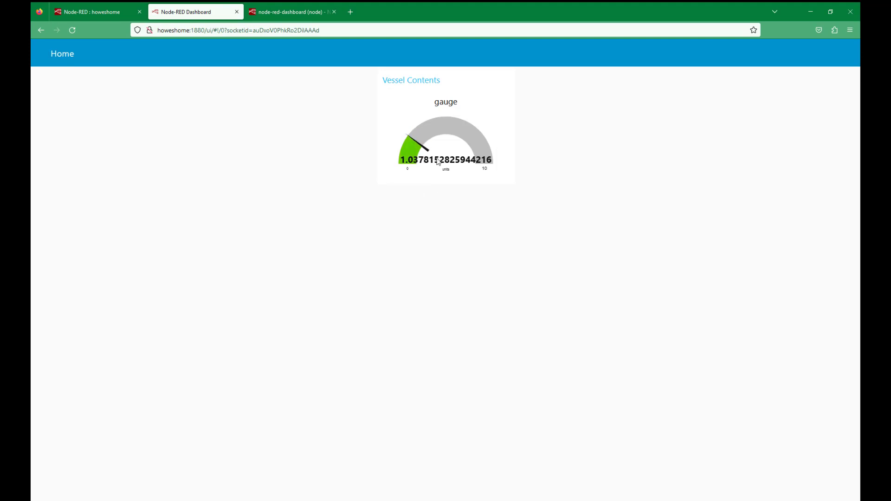
left_click(441, 80)
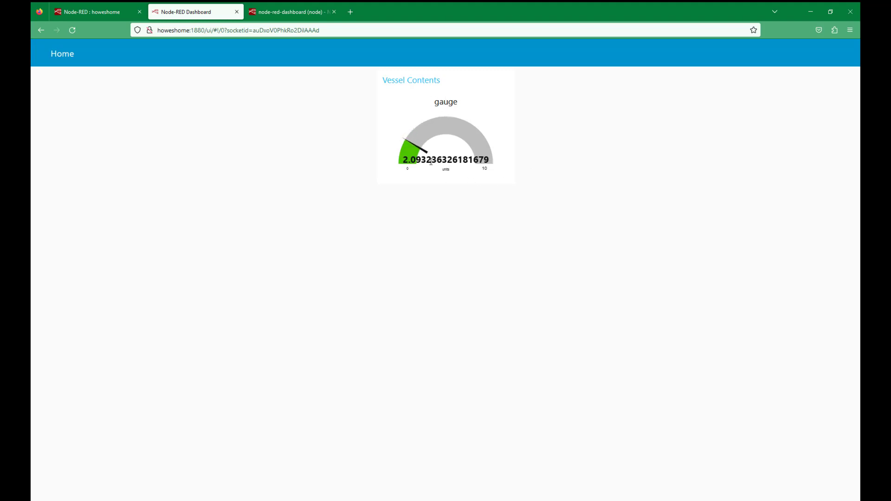
left_click(93, 12)
Set the gauge node's label to Level and clear its units text
double_click(294, 110)
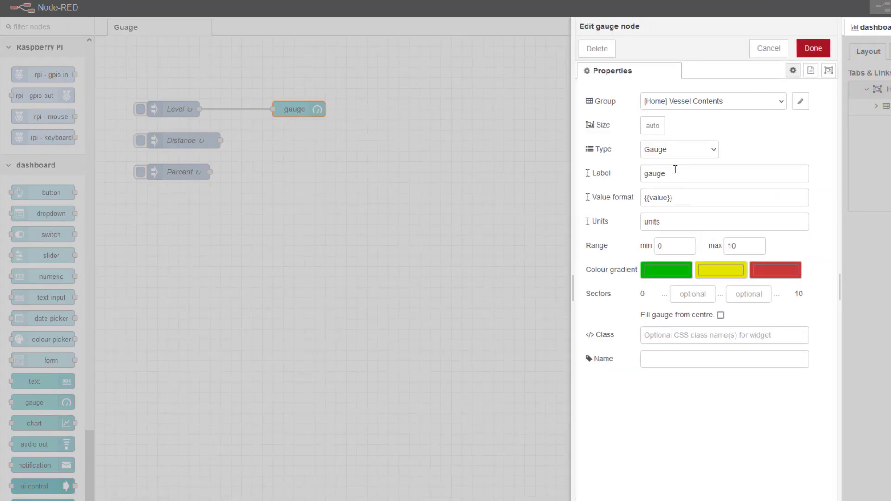
left_click(672, 178)
double_click(672, 178)
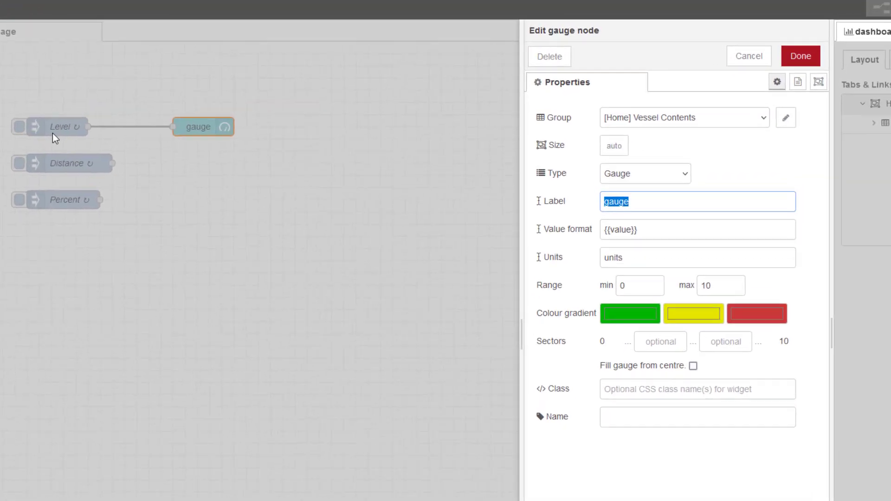
type("Level")
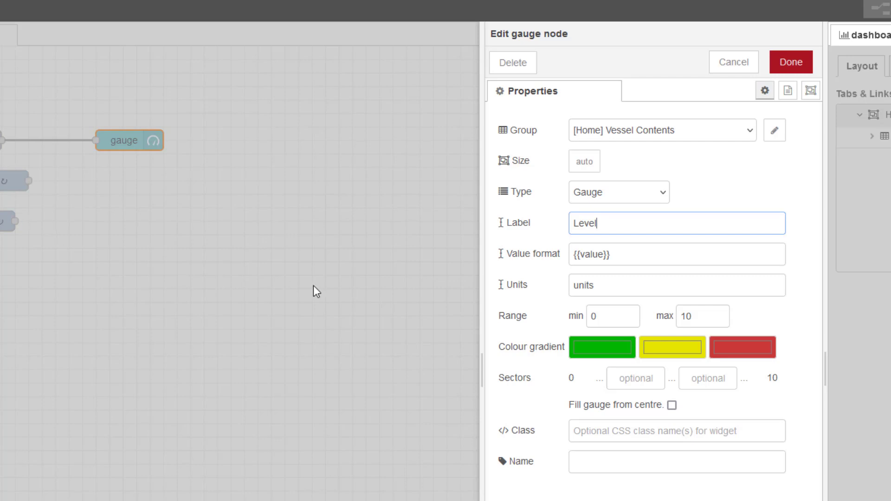
left_click(577, 285)
double_click(577, 285)
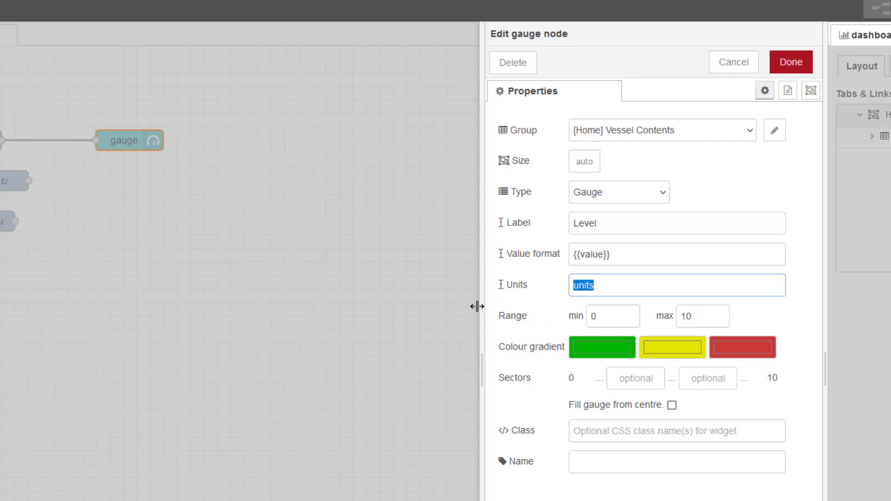
key("BackSpace")
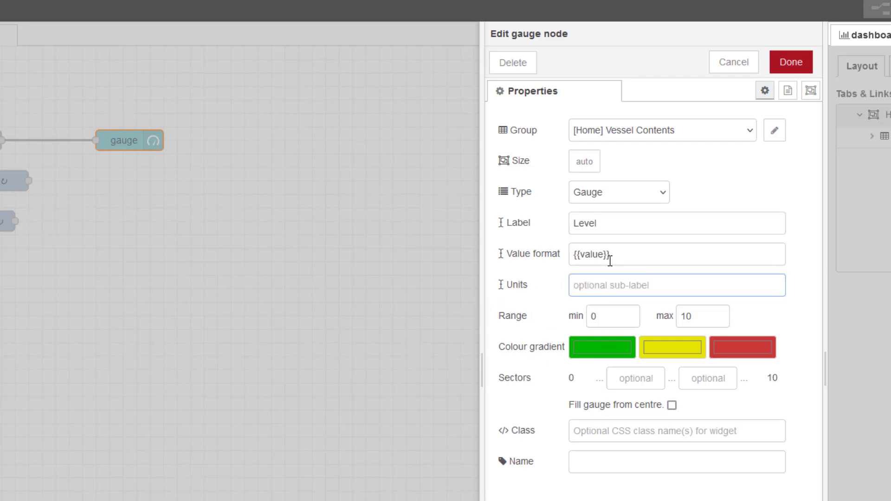
Set the gauge's value format to {{value | number:2}} m and deploy the flow
left_click(592, 255)
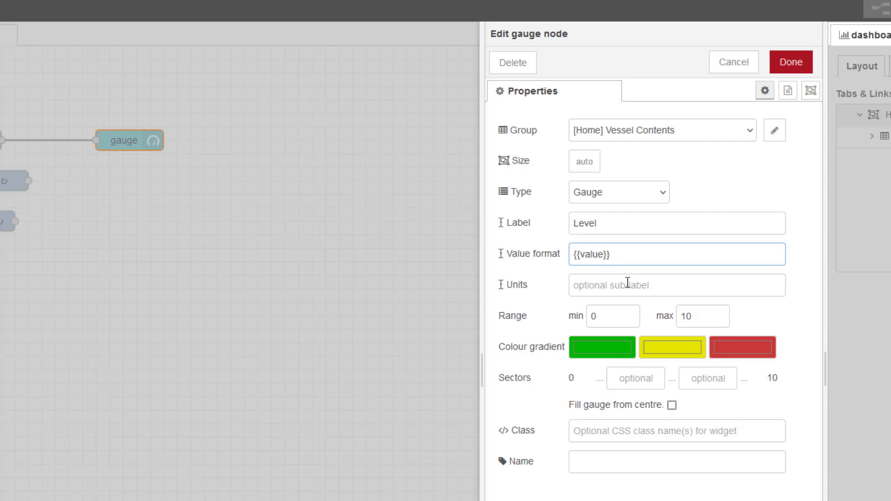
type("| number:2")
left_click(666, 251)
type("m")
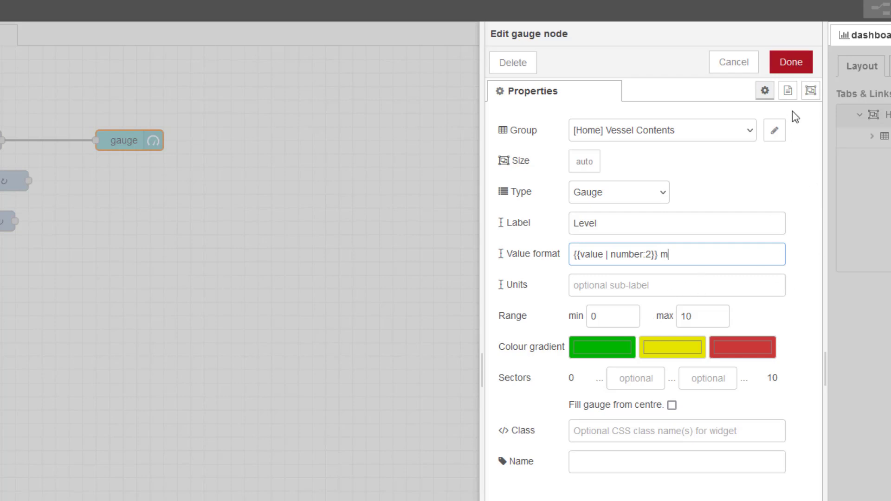
left_click(799, 68)
left_click(878, 9)
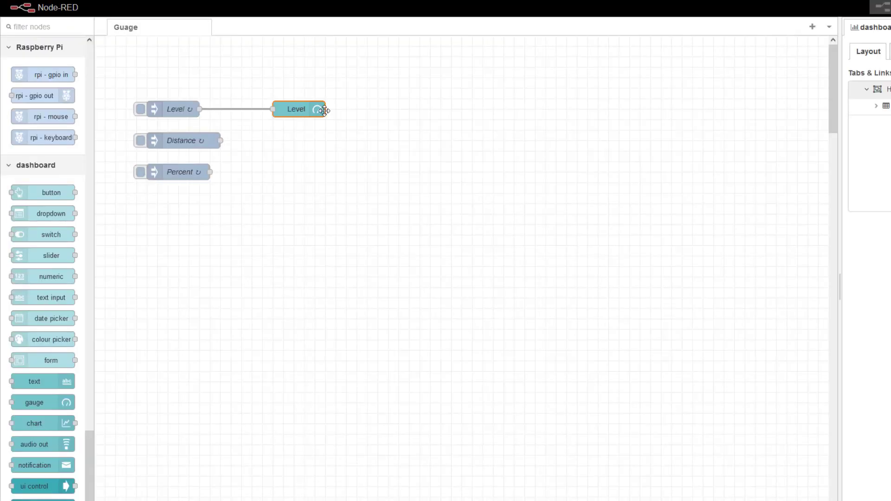
Set the Level gauge's range maximum to 3 and its upper sector threshold to 2.8, and deploy the flow
double_click(323, 110)
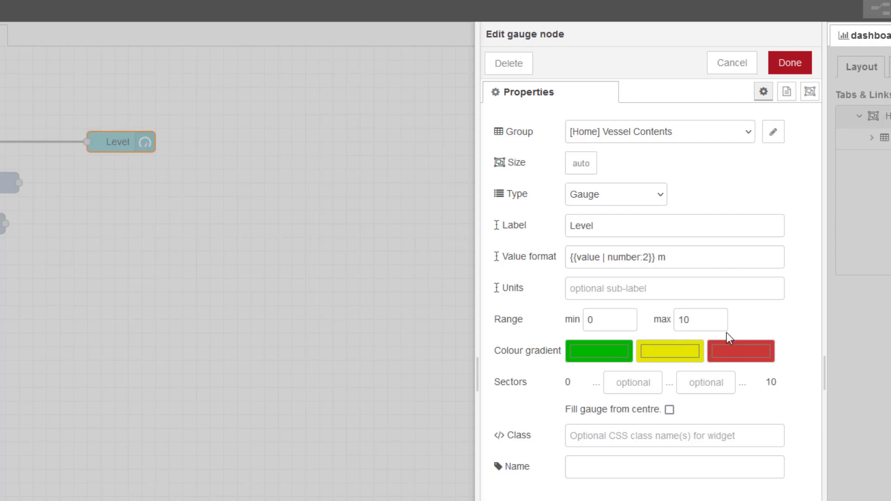
left_click_drag(706, 320, 665, 323)
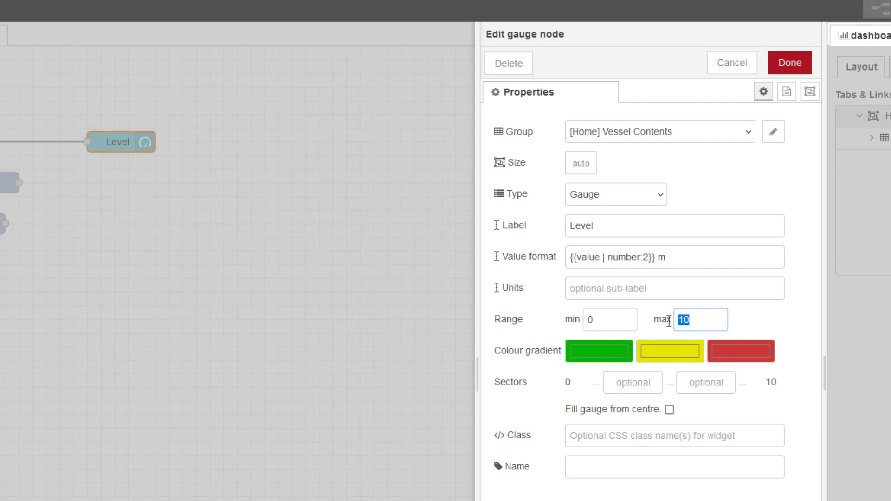
type("3")
left_click(704, 382)
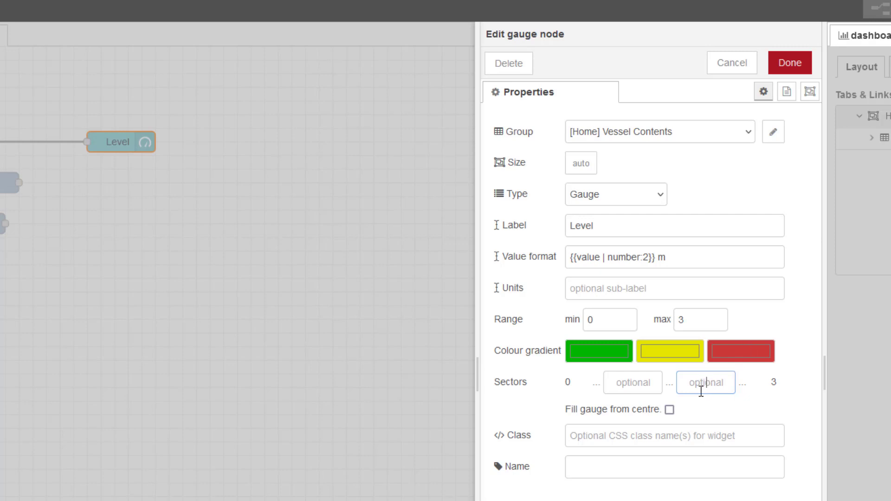
type("2.")
type("8")
left_click(795, 67)
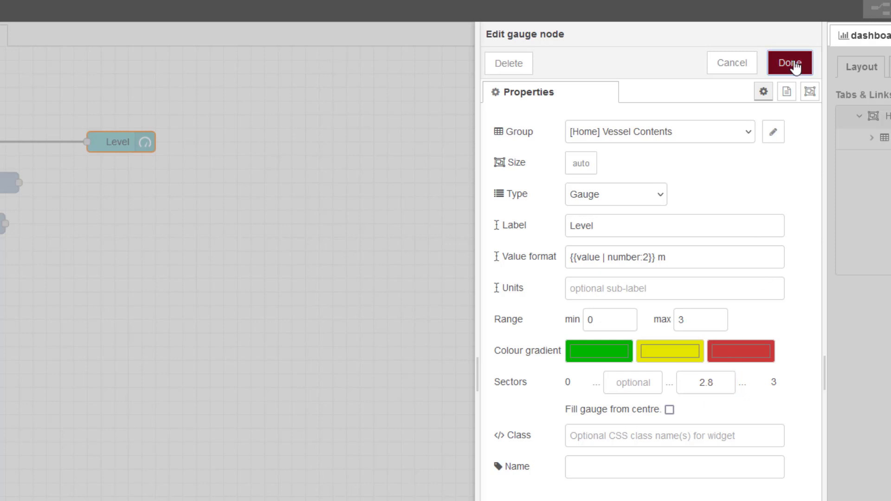
left_click(878, 8)
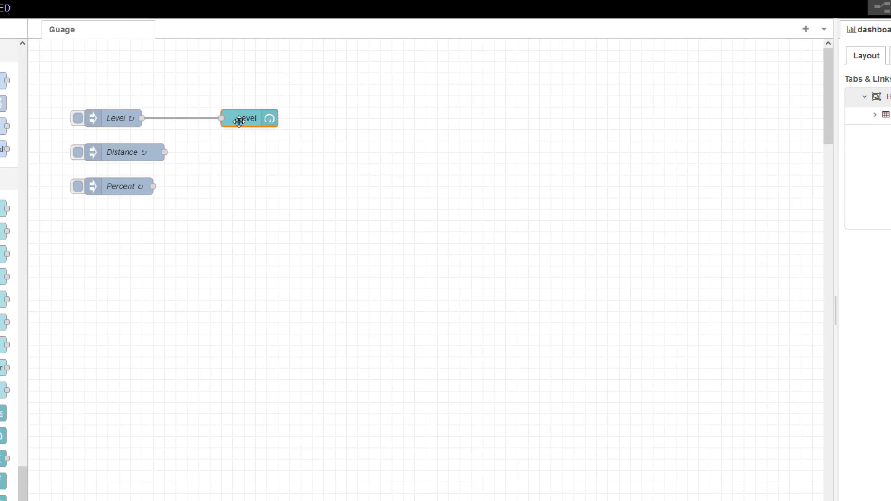
Examine the Level gauge's size setting and the space it occupies in the Home layout editor
double_click(241, 119)
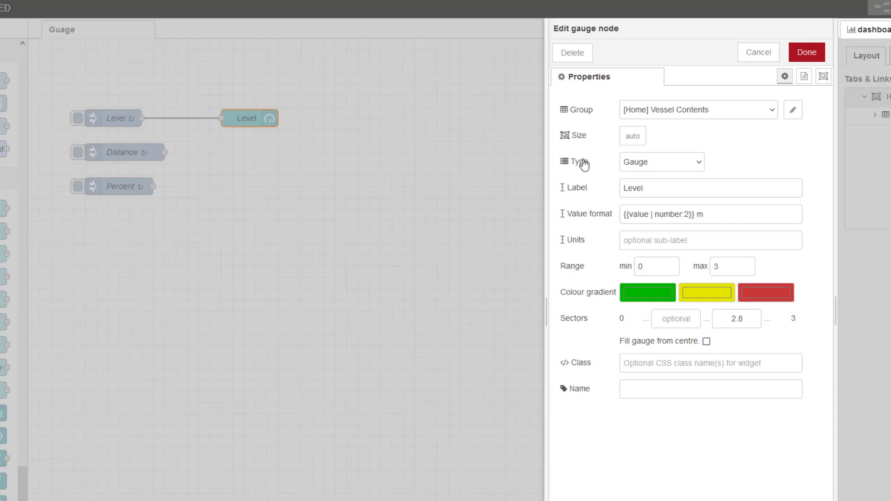
left_click(359, 151)
mouse_move(788, 133)
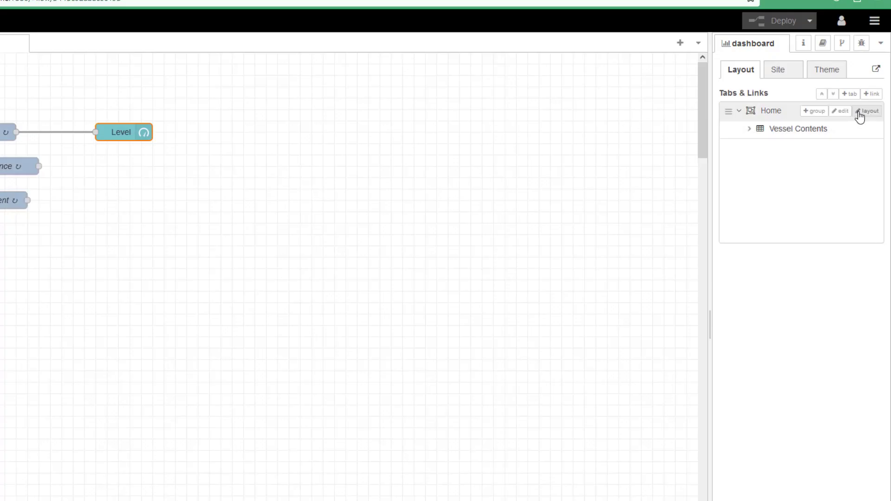
left_click(866, 111)
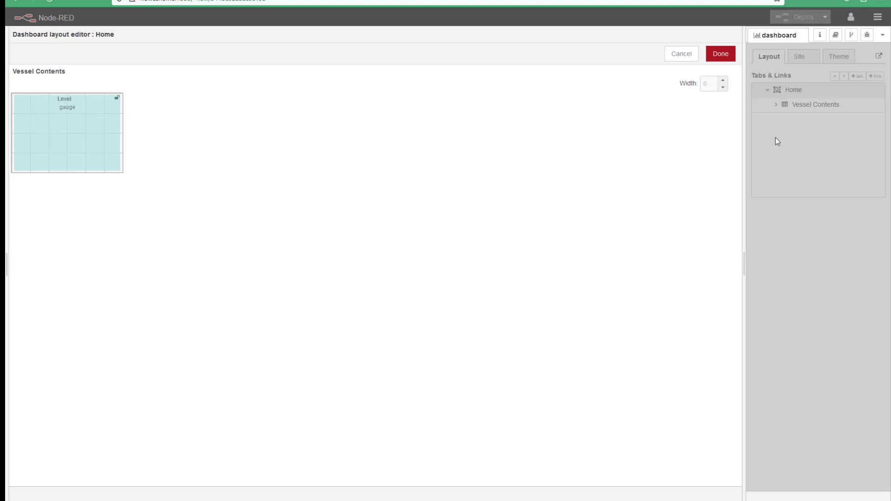
left_click(721, 54)
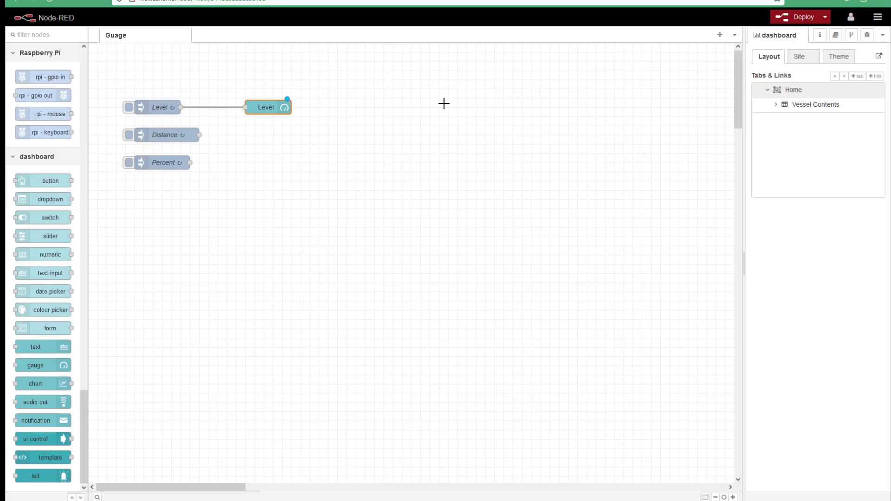
Set the Level gauge's size to 3 x 3, deploy the flow, and check the live dashboard
double_click(277, 107)
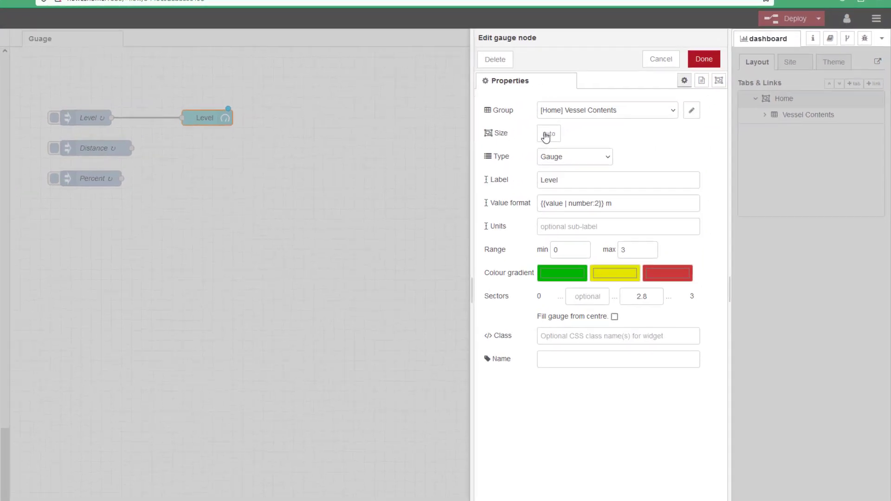
left_click(633, 121)
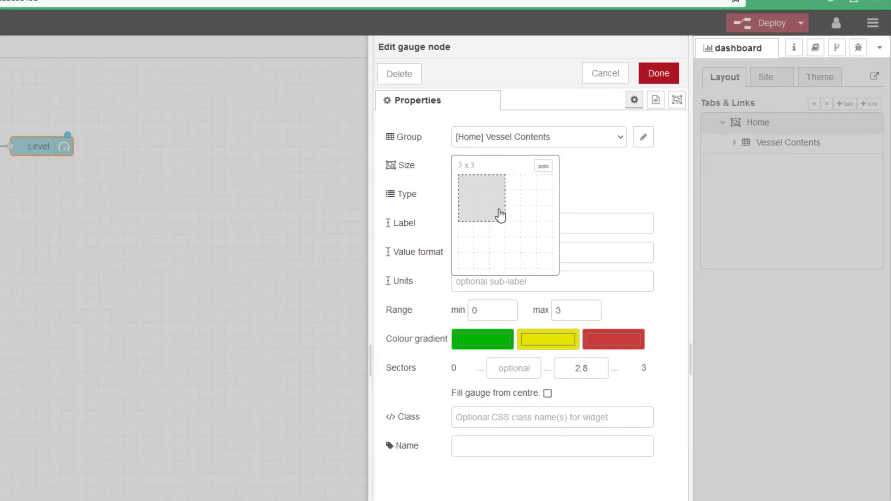
left_click(500, 214)
left_click(661, 74)
left_click(759, 24)
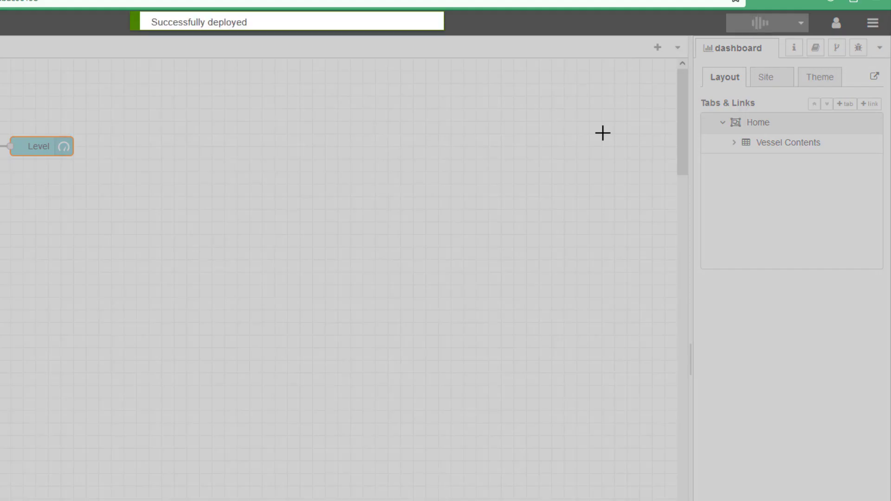
key("ctrl+Tab")
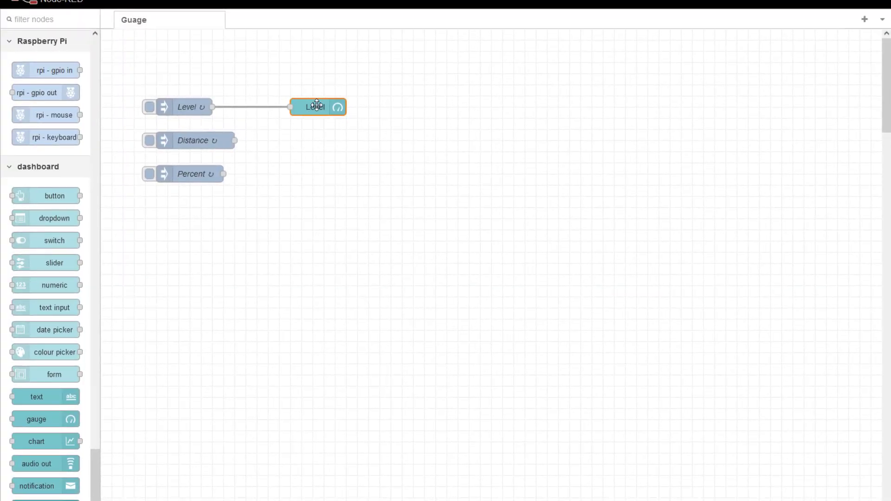
Make two copies of the Level gauge node and place them below the original
key("ctrl+c")
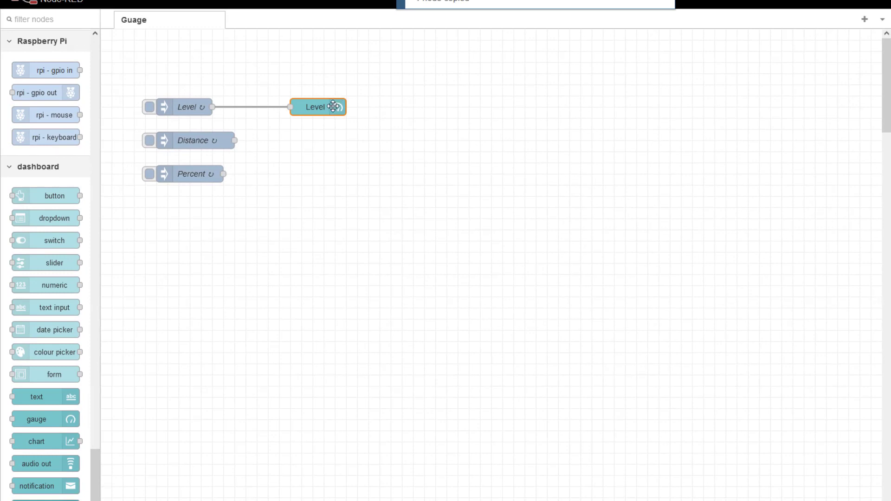
key("ctrl+v")
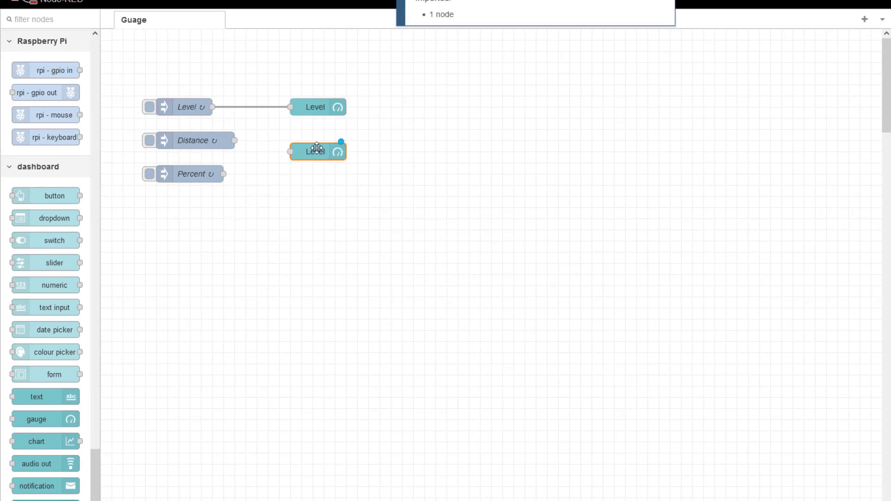
left_click(315, 147)
key("ctrl+v")
left_click(316, 185)
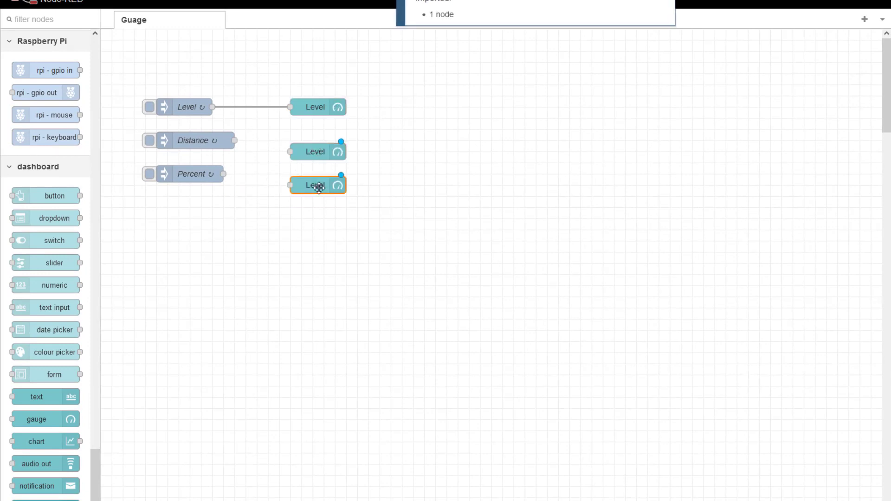
Align the two gauge copies with the Distance and Percent inject nodes and wire each inject node to its gauge
left_click_drag(322, 154, 322, 143)
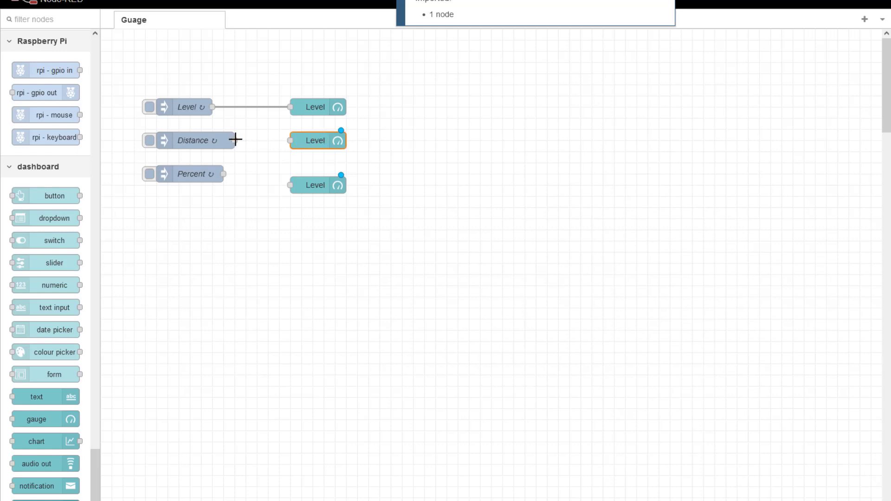
left_click_drag(235, 140, 292, 141)
left_click_drag(265, 181, 308, 186)
left_click_drag(308, 186, 310, 179)
Label the gauge wired to the Distance inject node Distance and set its type to Donut
left_click(320, 143)
double_click(320, 143)
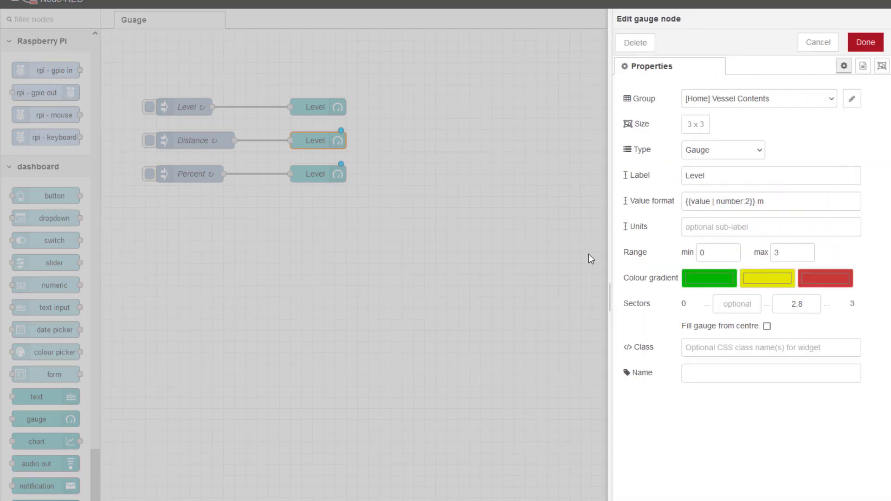
left_click_drag(714, 175, 646, 173)
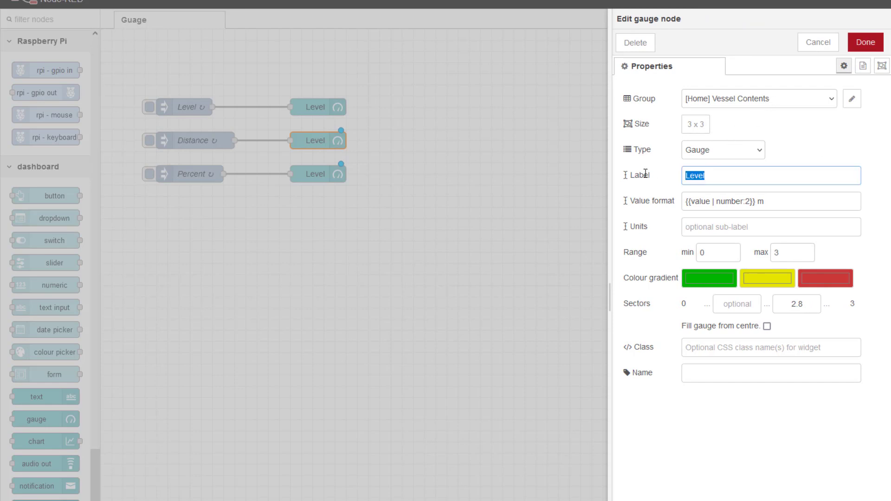
type("Distance")
left_click(760, 153)
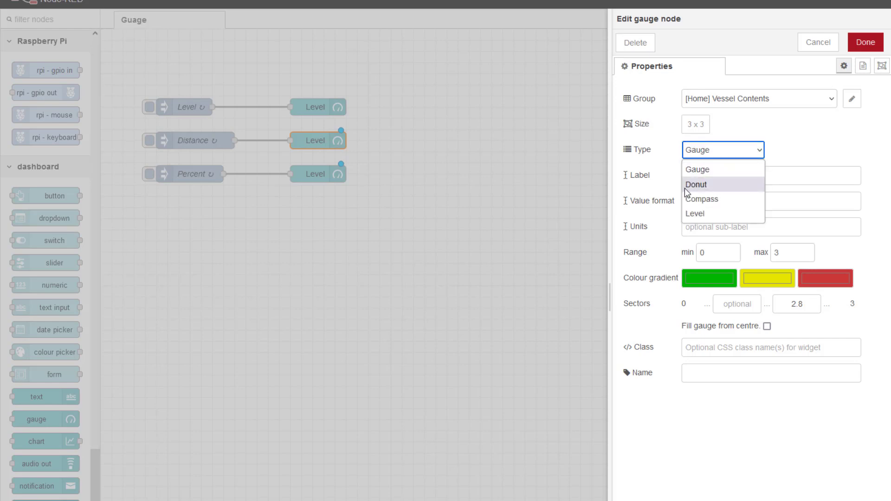
left_click(703, 186)
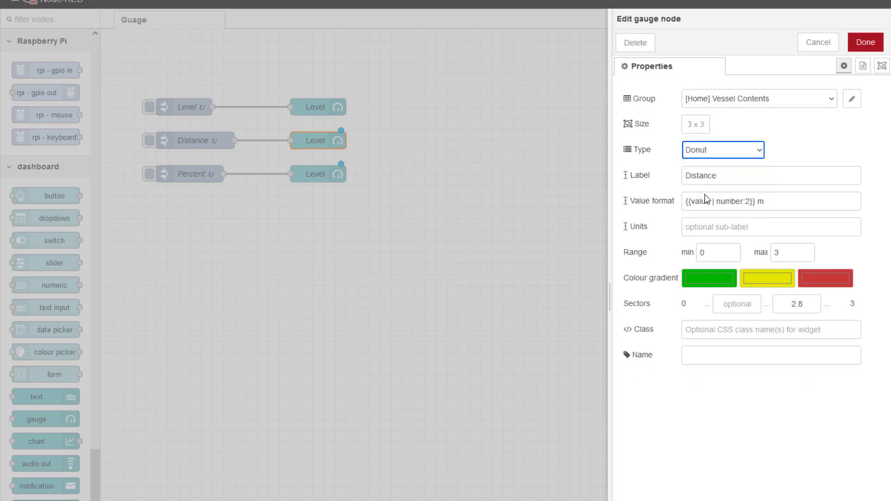
left_click(865, 42)
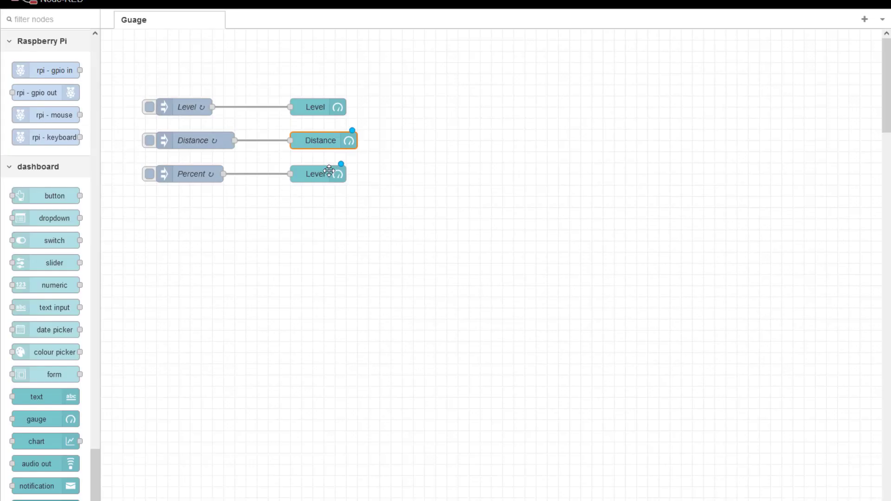
Label the gauge wired to the Percent inject node Percent and set its type to Level
left_click(320, 175)
double_click(320, 176)
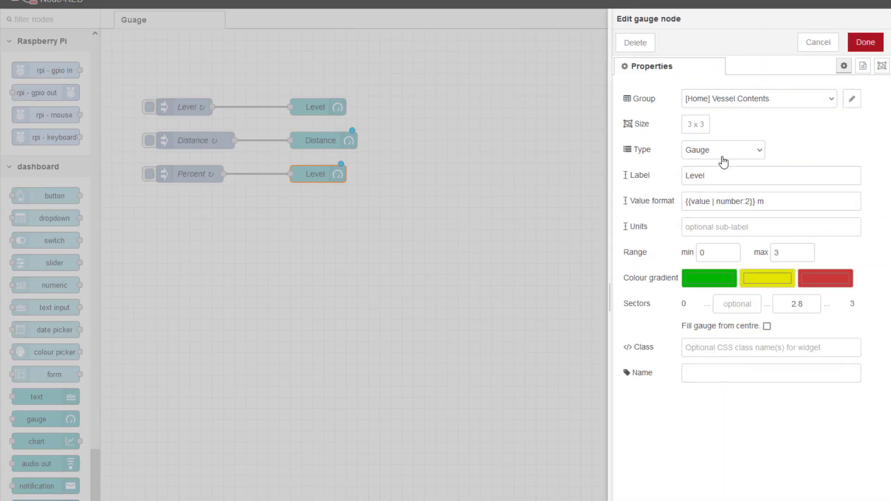
left_click(661, 176)
type("Pecent")
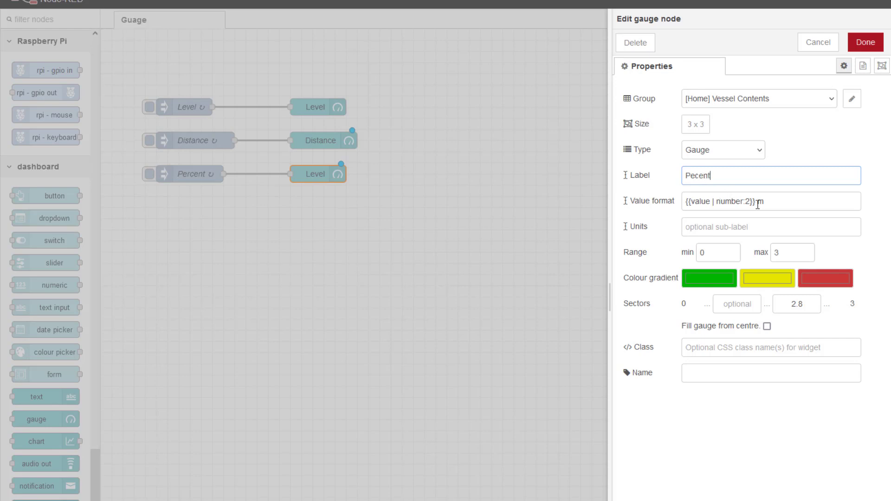
left_click(698, 177)
type("r")
left_click(762, 157)
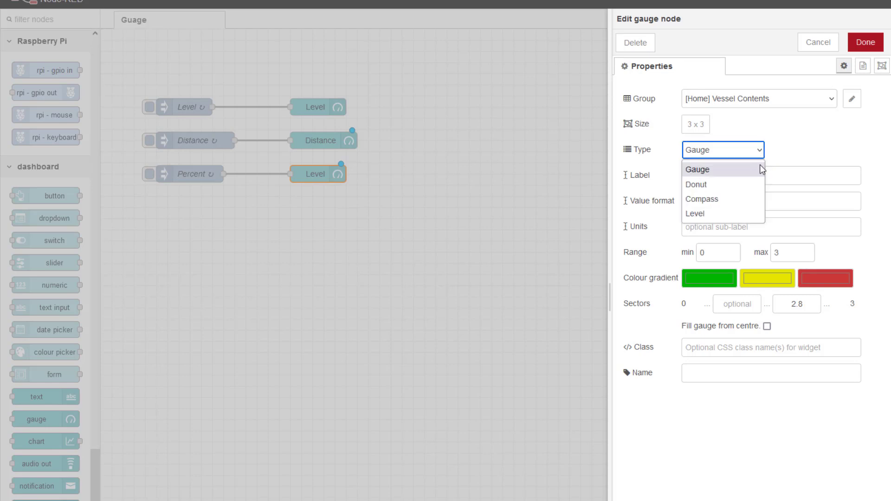
left_click(700, 215)
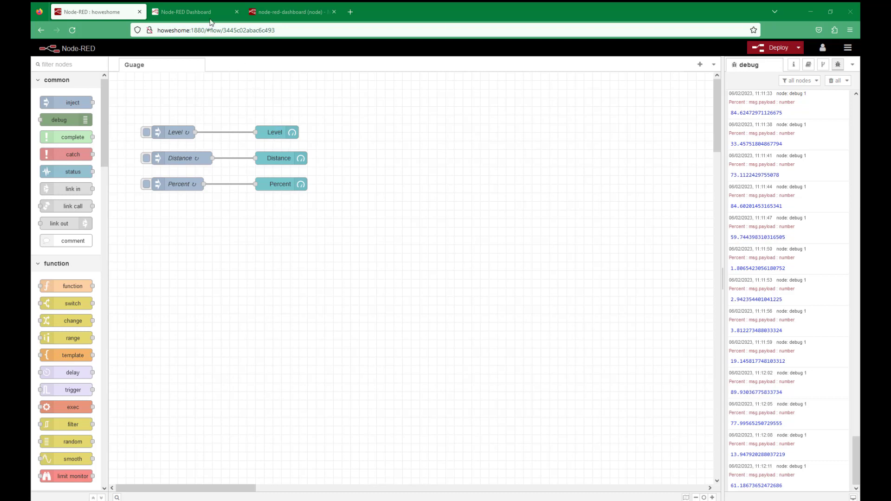
Check the three gauges on the live dashboard and review the Distance gauge's settings in the flow editor
left_click(190, 13)
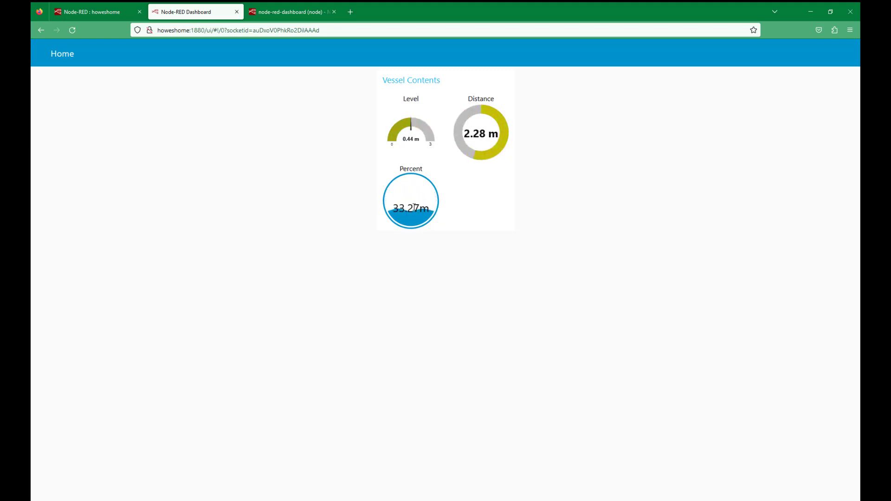
left_click(92, 14)
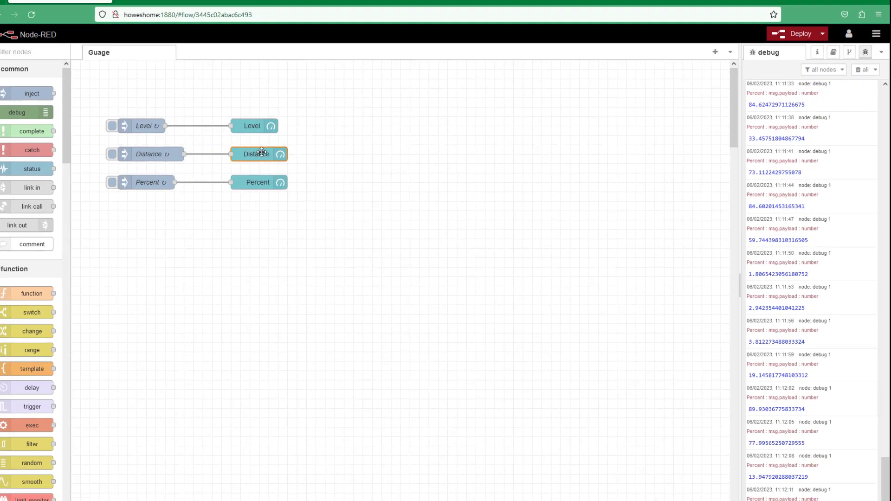
double_click(284, 158)
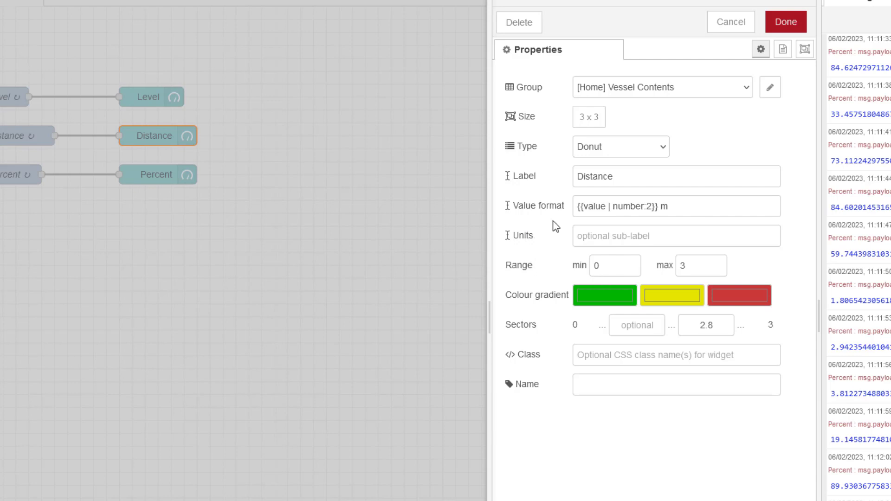
left_click(233, 285)
Try clearing the Percent gauge's units and setting its value format to {{value}} m
double_click(156, 173)
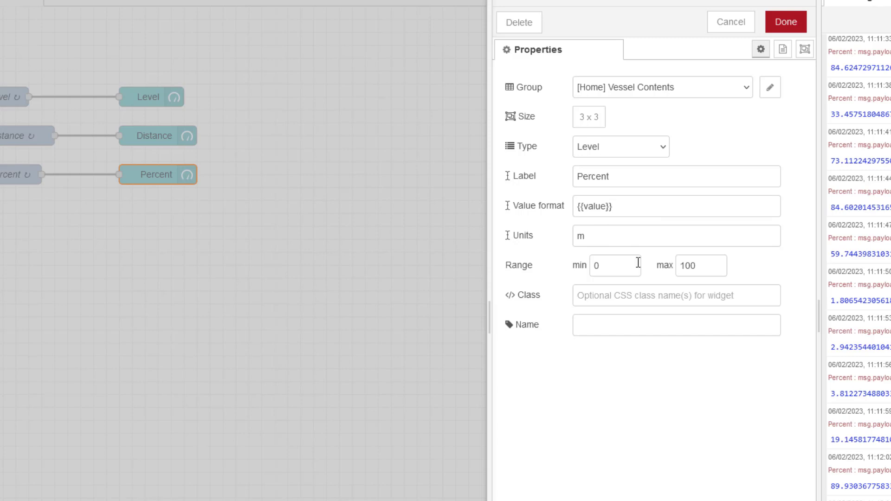
left_click(628, 207)
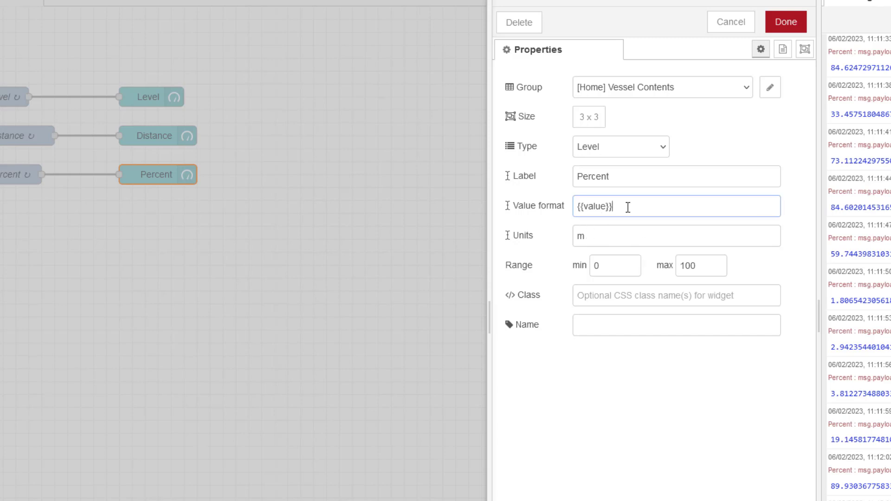
key("Tab")
key("BackSpace")
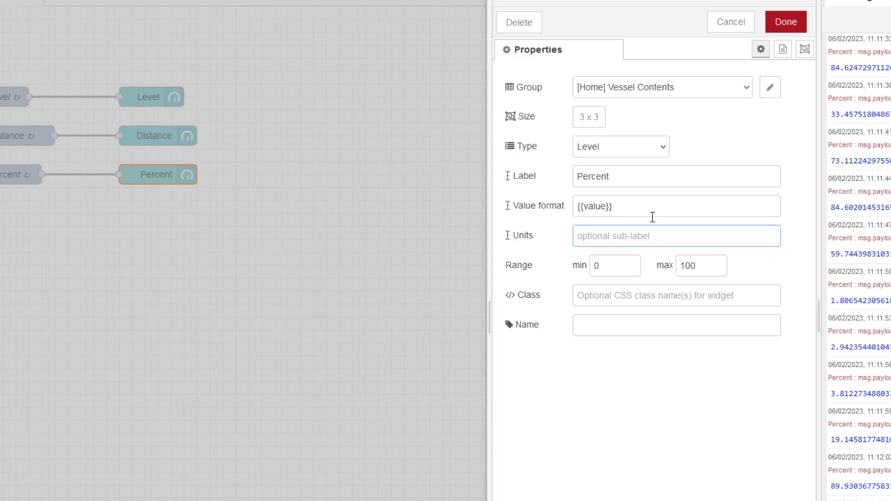
left_click(639, 208)
type("m")
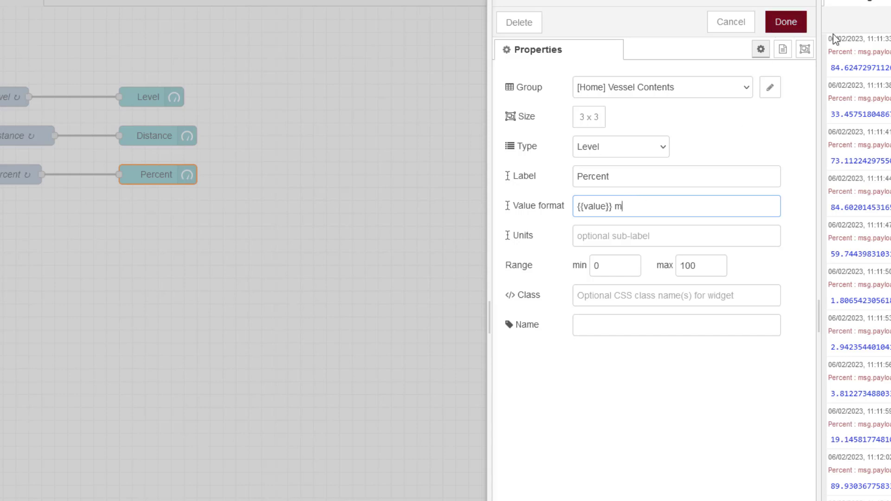
left_click(802, 26)
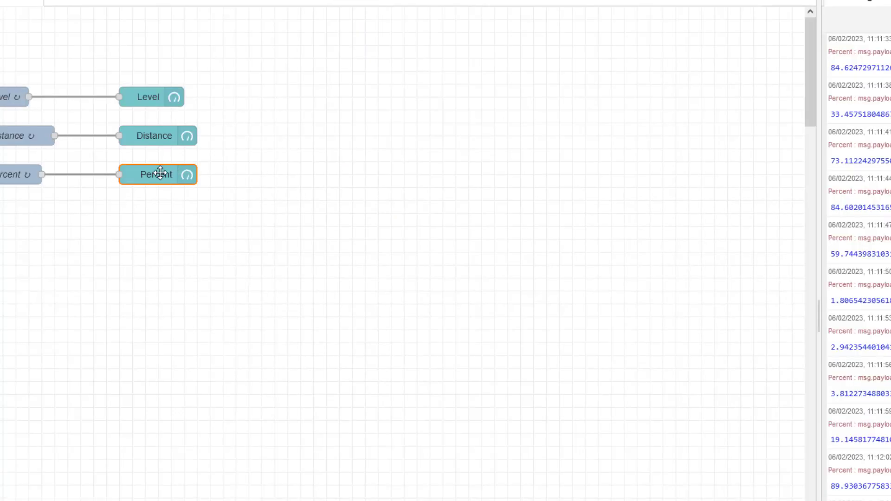
Set the Percent gauge's value format to {{value}} and its units to m
double_click(161, 174)
left_click(646, 206)
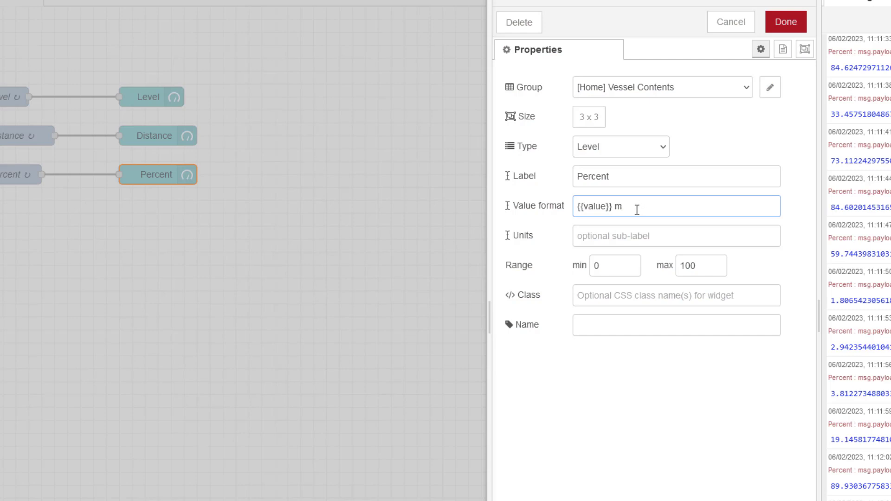
left_click(585, 235)
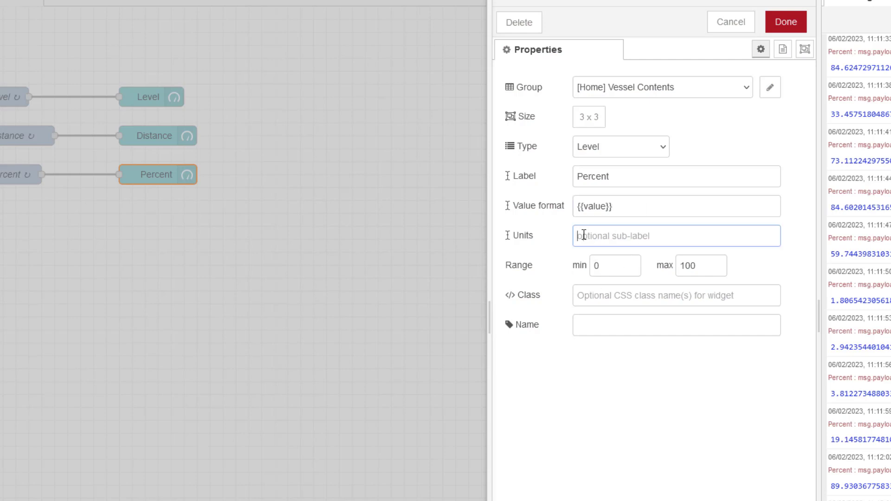
type("m")
key("ctrl+Return")
Set the Distance gauge's value format to {{value | number:2}} and its units to m, and deploy the flow
double_click(144, 135)
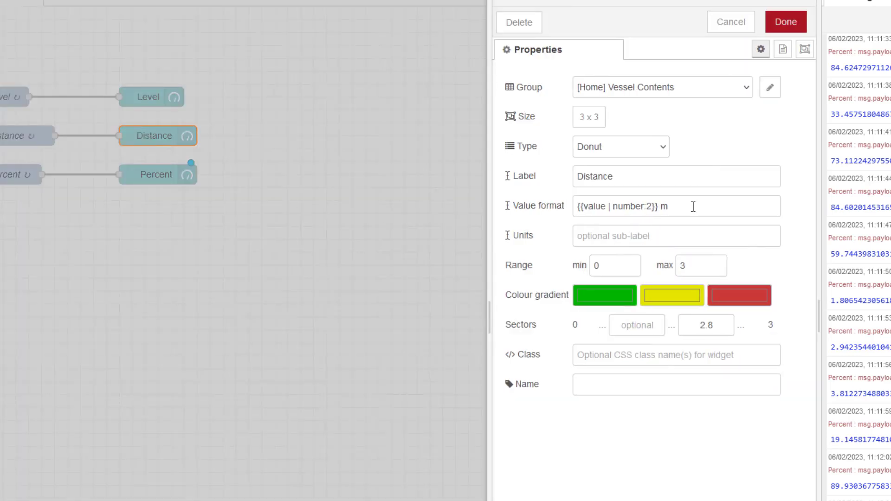
left_click(693, 207)
left_click(608, 236)
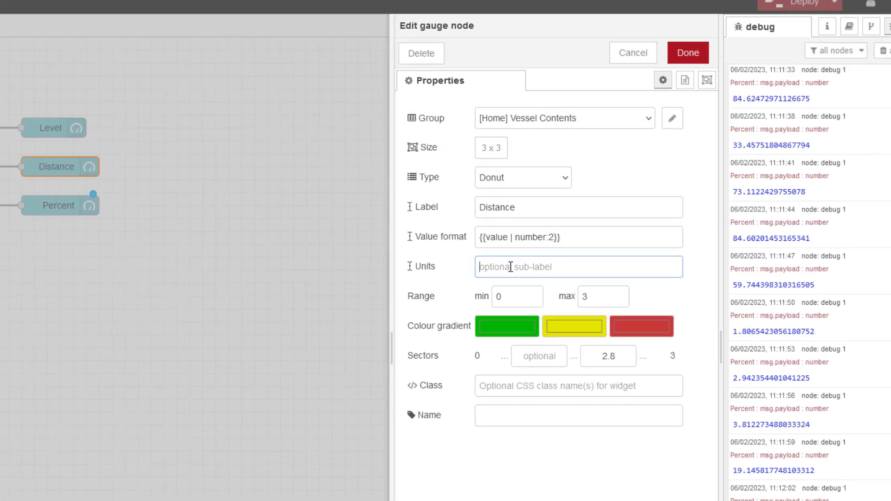
type("m")
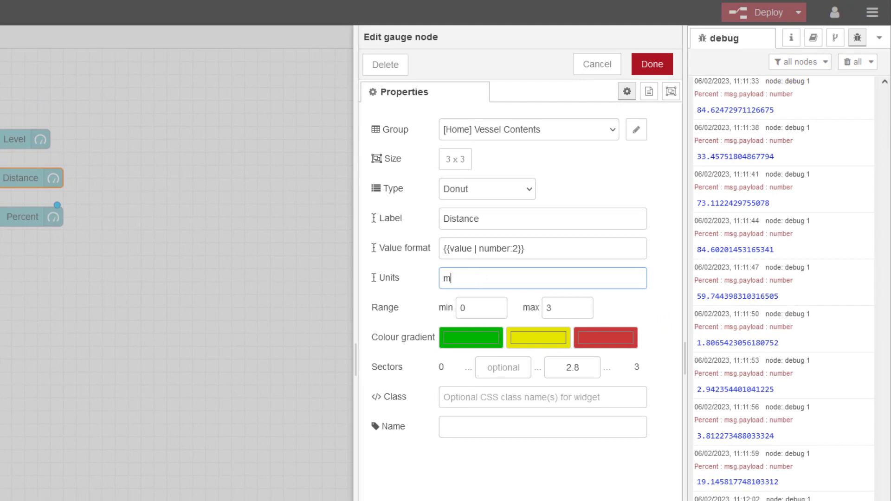
left_click(653, 64)
left_click(748, 13)
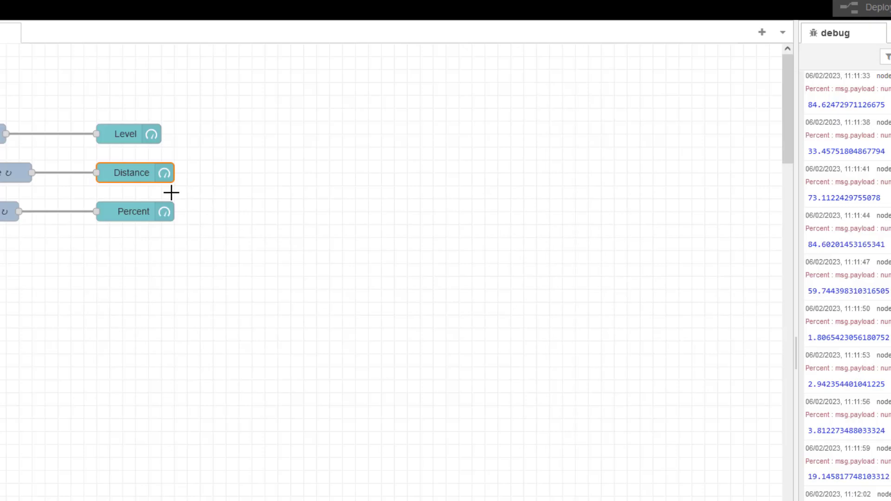
Change the Distance gauge's type to Compass and deploy the flow
double_click(135, 173)
left_click(639, 184)
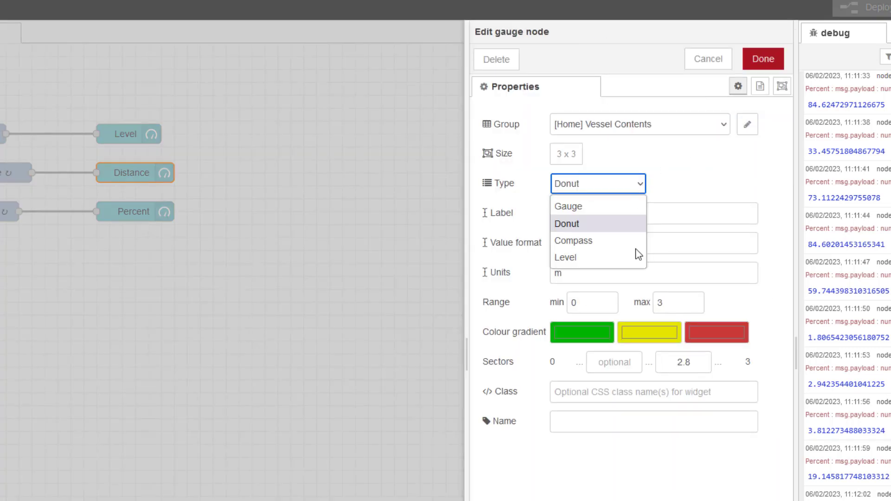
left_click(575, 241)
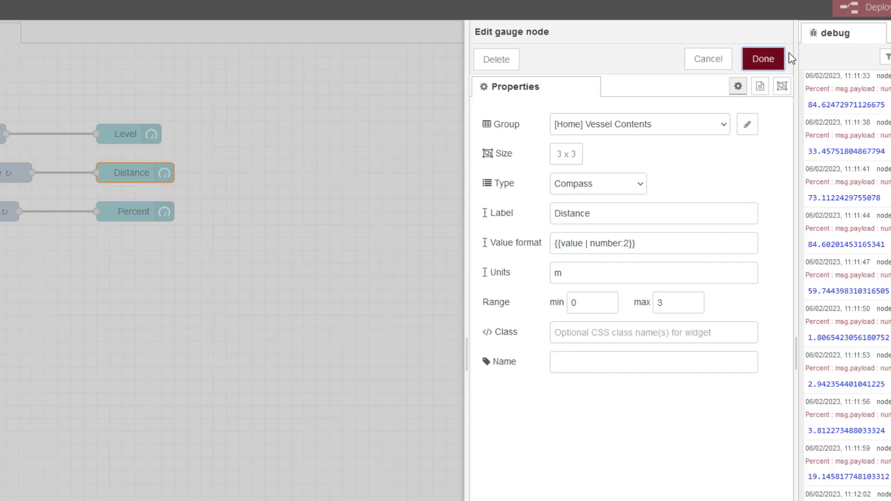
left_click(763, 59)
left_click(882, 11)
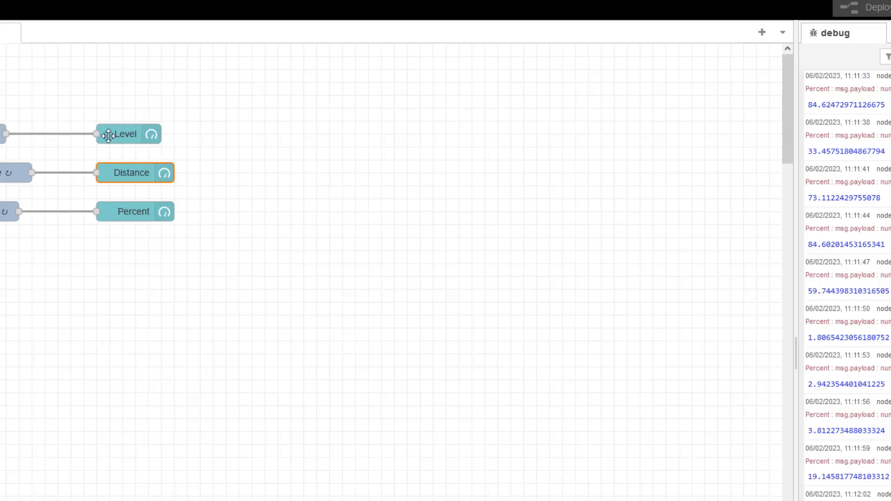
Check the gauges on the live dashboard and review the Level inject node's payload, topic and repeat settings
left_click(109, 135)
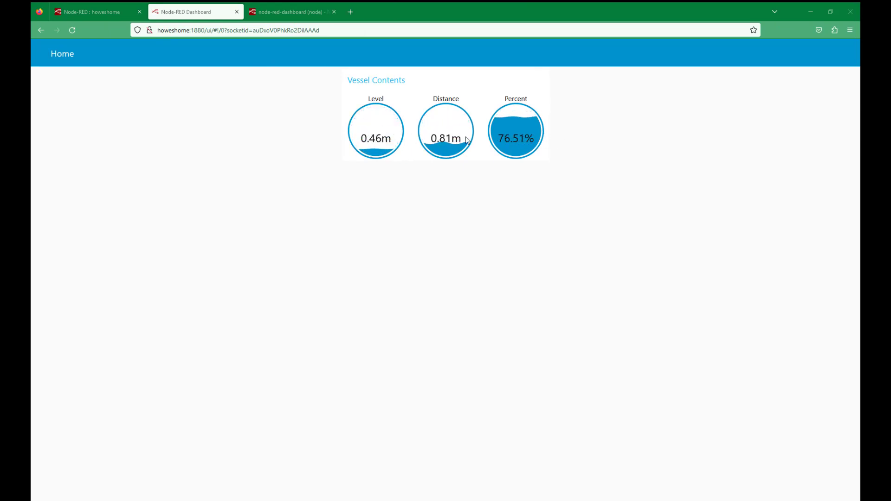
left_click(77, 10)
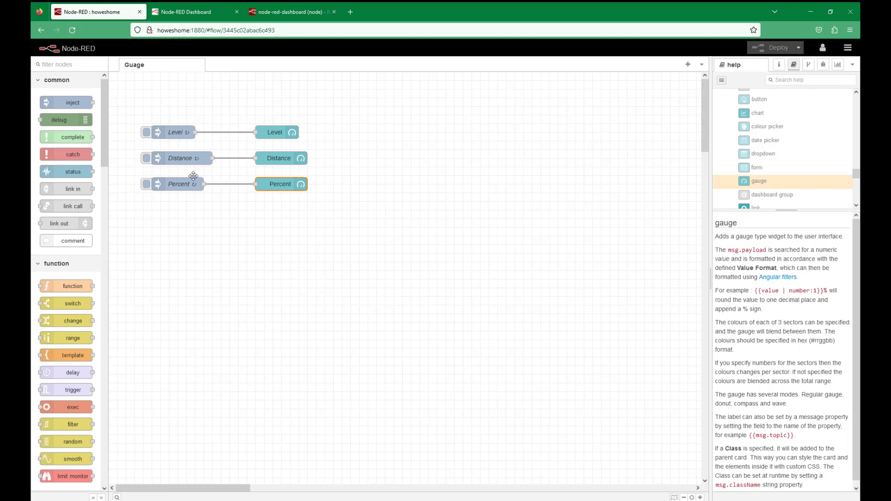
double_click(175, 134)
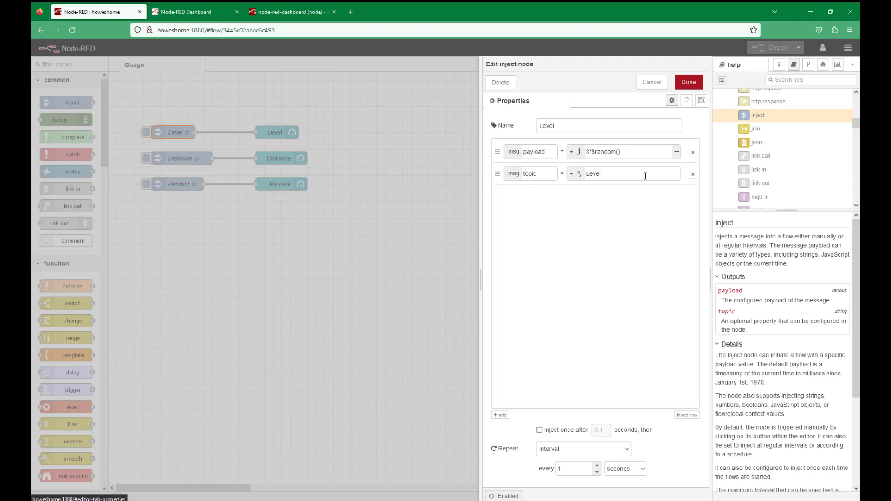
left_click(689, 82)
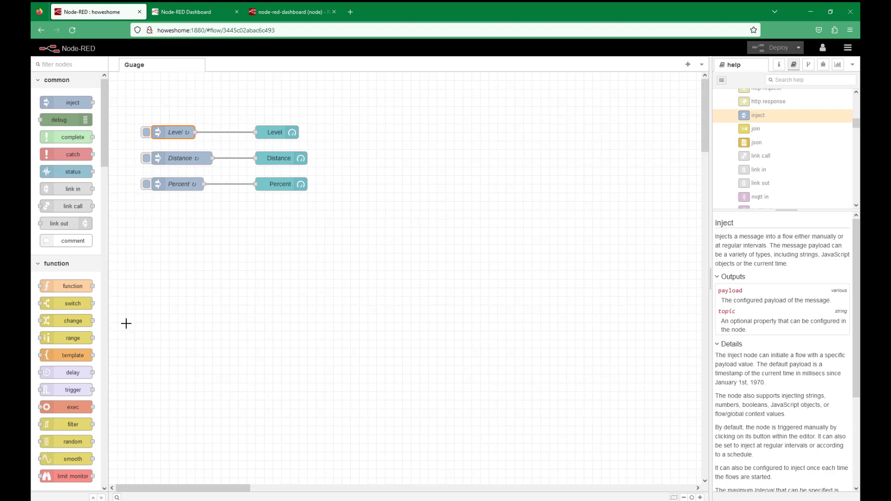
Add a chart node below the Percent gauge and wire the Level, Distance and Percent inject nodes to it
left_click_drag(105, 157, 102, 489)
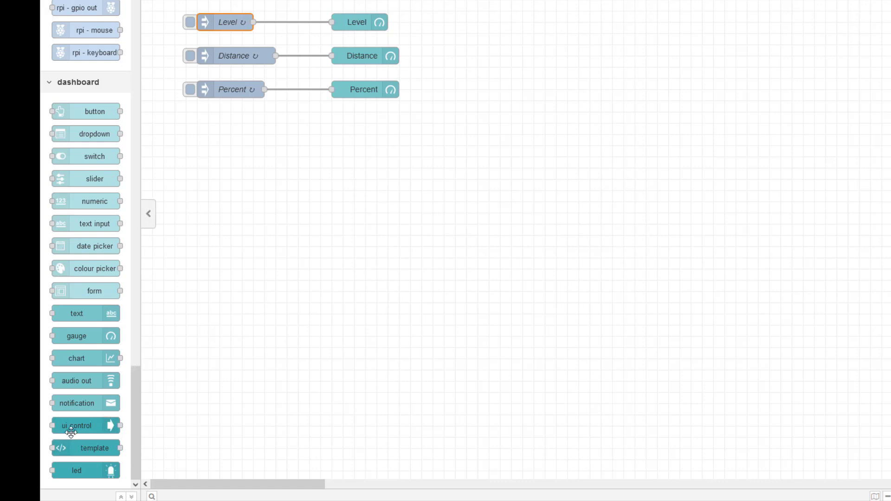
left_click_drag(92, 359, 374, 156)
left_click(442, 223)
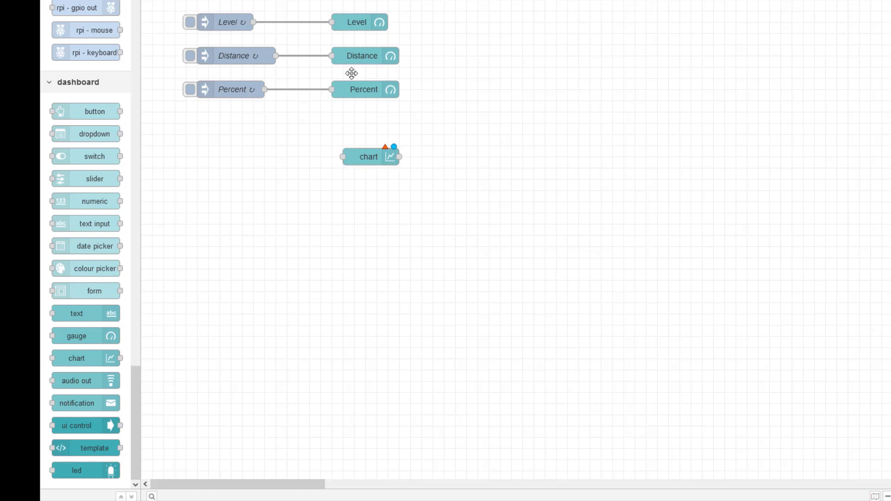
left_click_drag(253, 22, 349, 155)
left_click_drag(276, 56, 344, 156)
left_click_drag(264, 89, 360, 132)
Label the chart node Vessel Level and check the available X-axis label formats
double_click(359, 138)
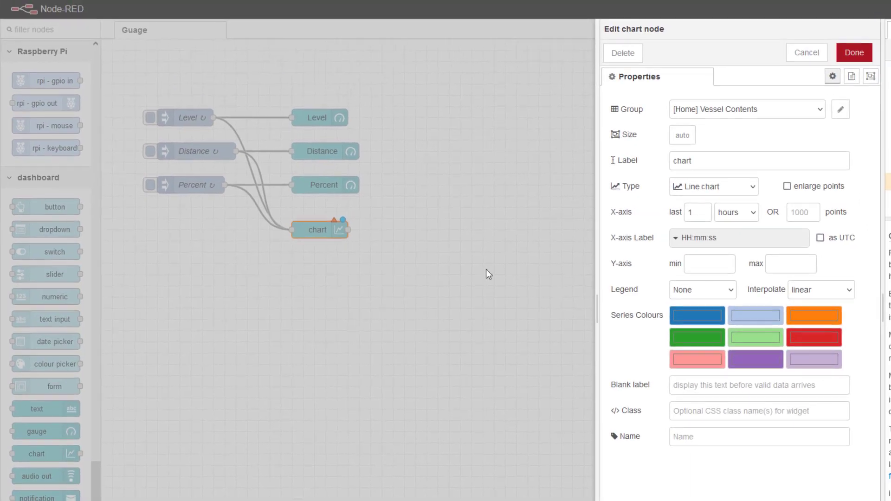
double_click(716, 160)
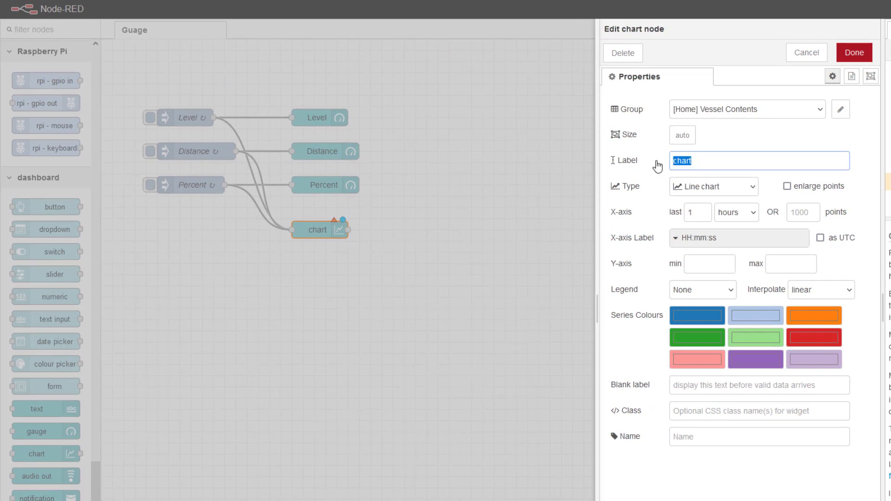
type("Vessel Level")
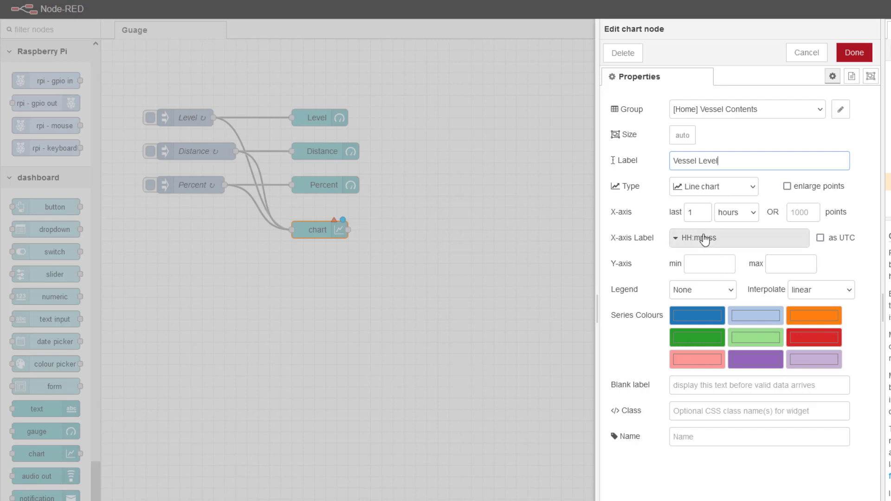
left_click(681, 241)
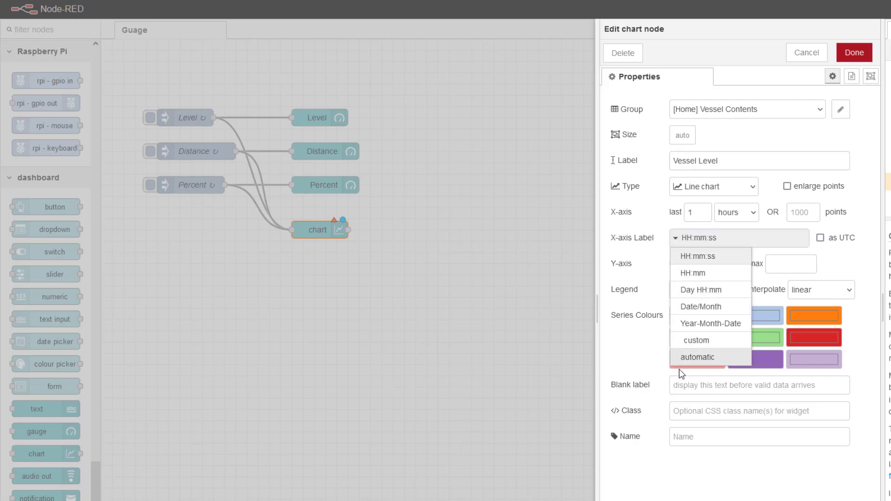
left_click(682, 241)
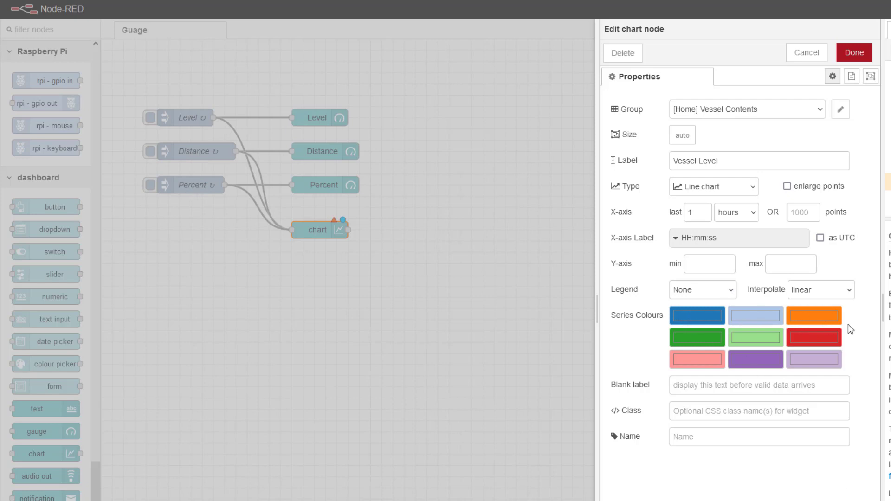
Check the first series colour without changing it, set the chart's legend to Show and save the node
left_click(716, 318)
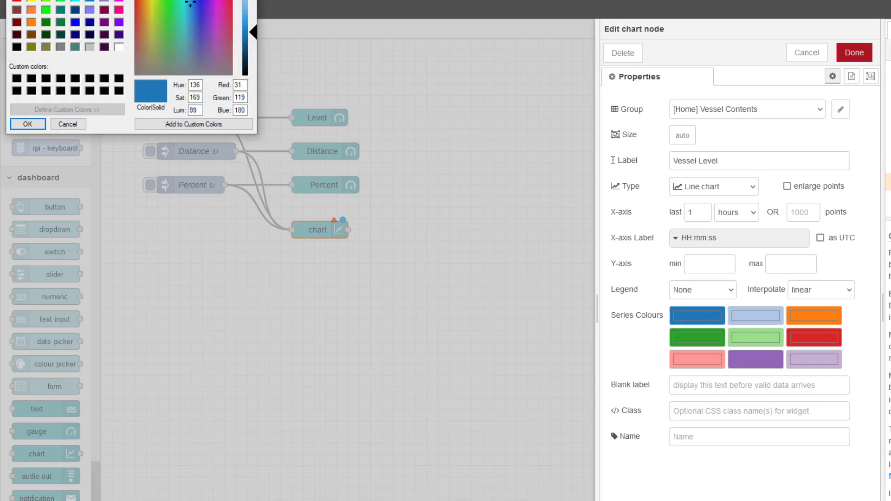
left_click(68, 124)
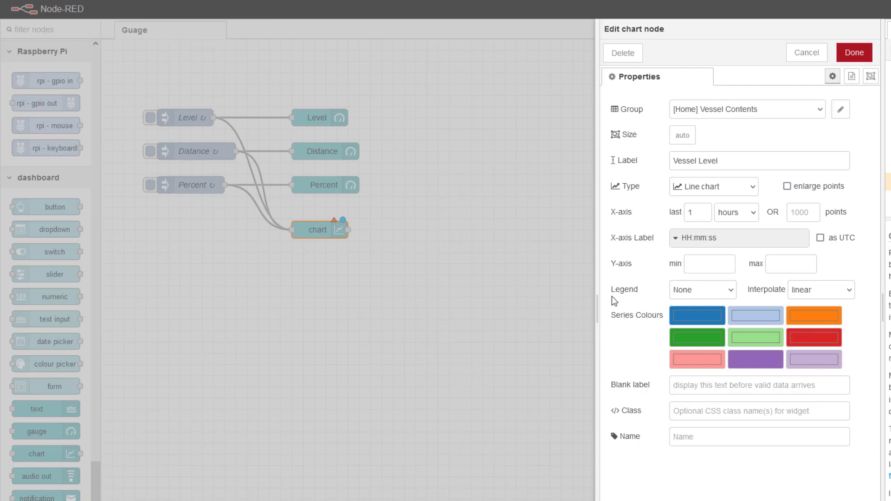
left_click(728, 290)
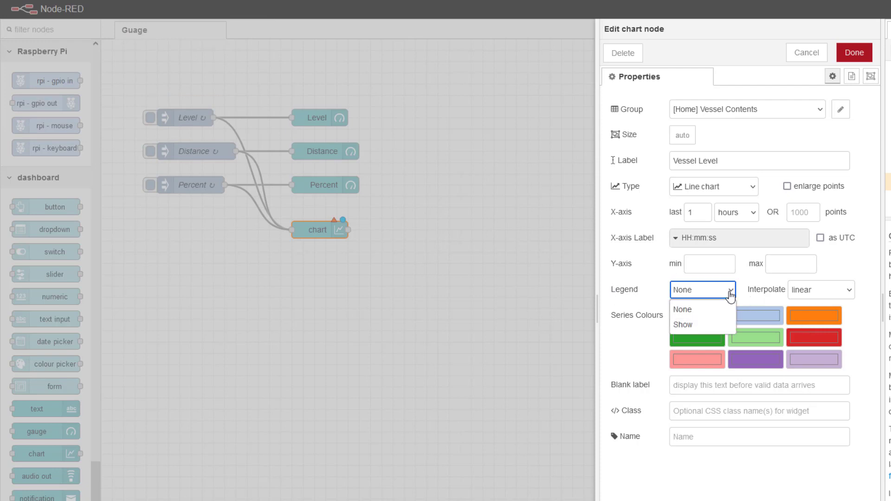
left_click(690, 325)
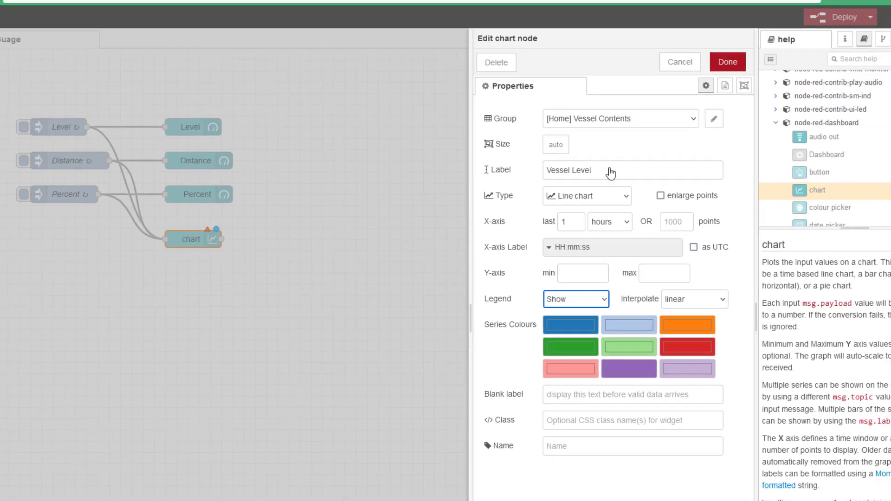
key("ctrl+Return")
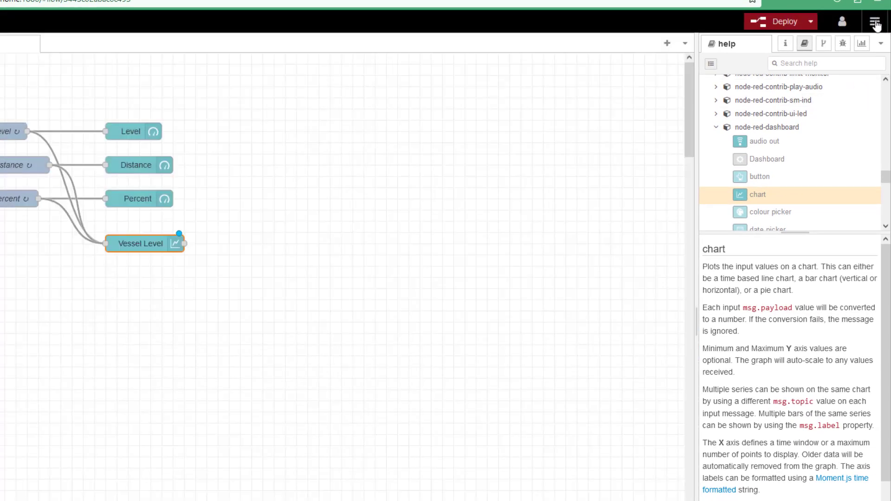
Open the dashboard layout editor for the Home tab and accept the arrangement of the gauges and chart
left_click(880, 43)
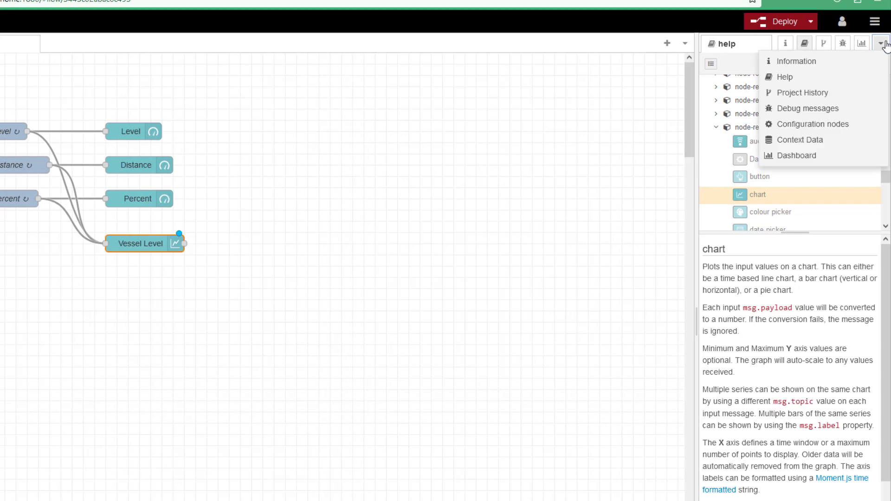
left_click(799, 158)
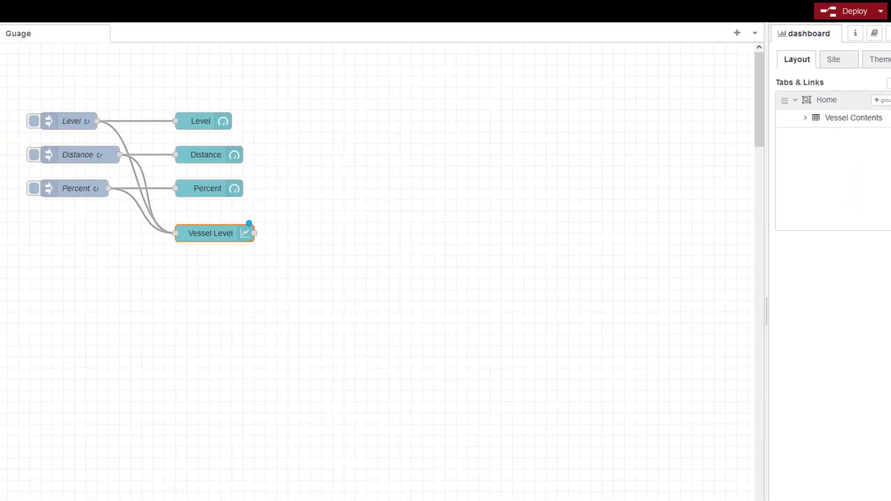
left_click(888, 100)
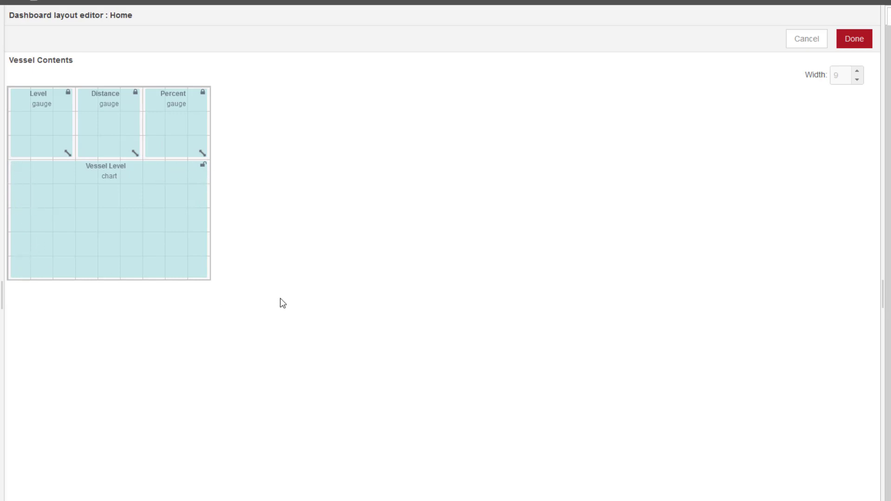
left_click(854, 41)
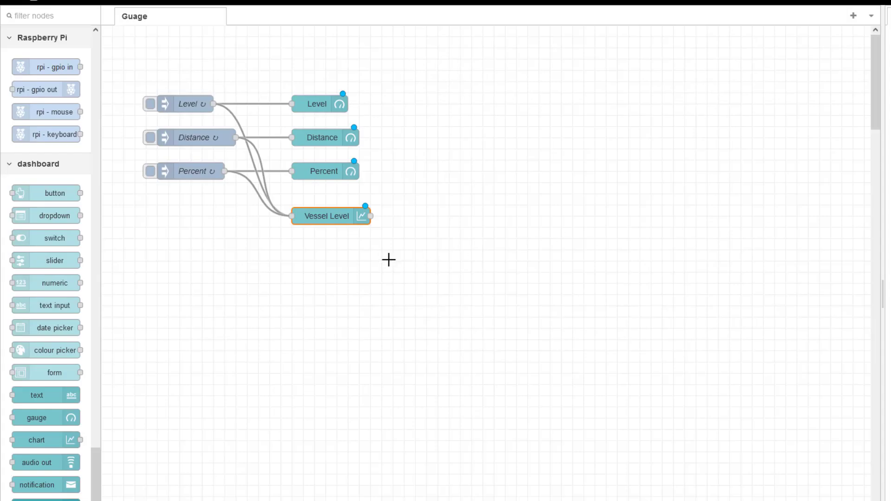
Set the Vessel Level chart's size to 9 x 7 and deploy the flow
double_click(321, 215)
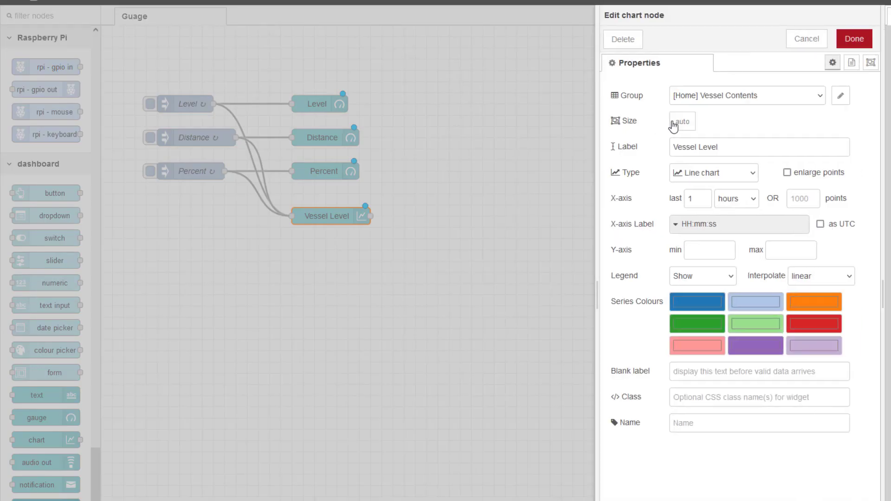
left_click(674, 121)
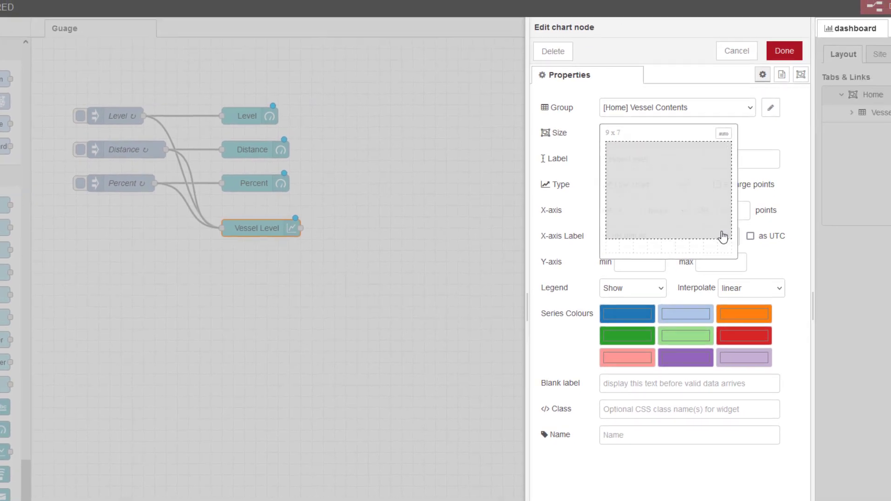
left_click(723, 237)
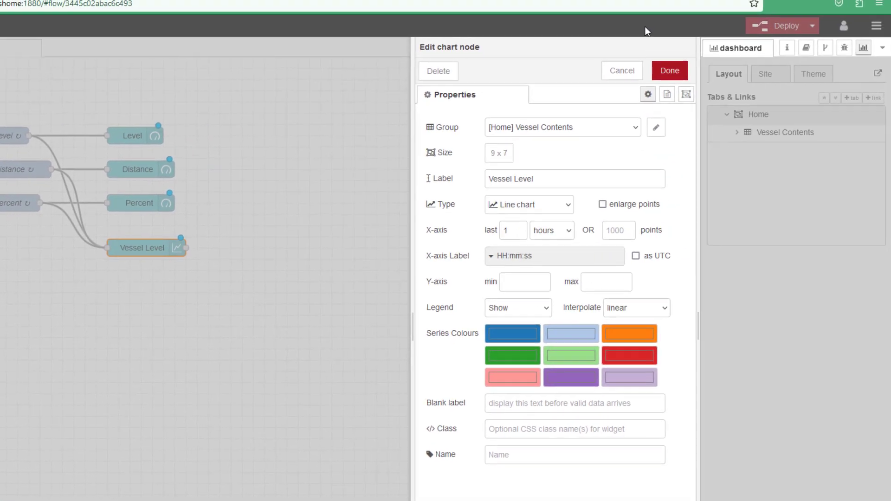
left_click(784, 51)
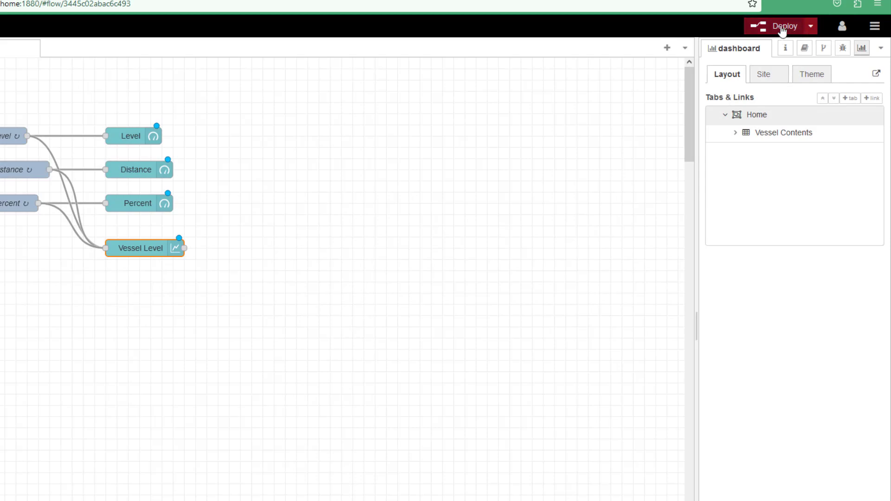
left_click(780, 26)
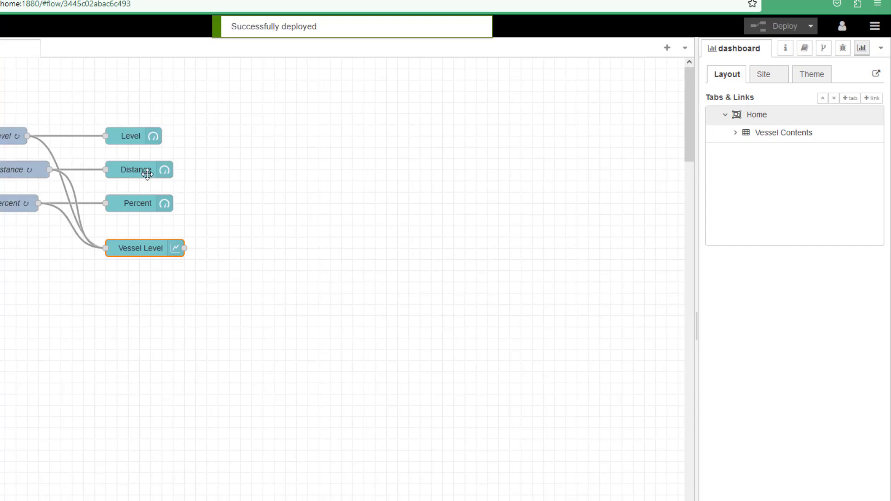
Open the live dashboard and toggle the Distance and Level series in the Vessel Level chart's legend
left_click(877, 75)
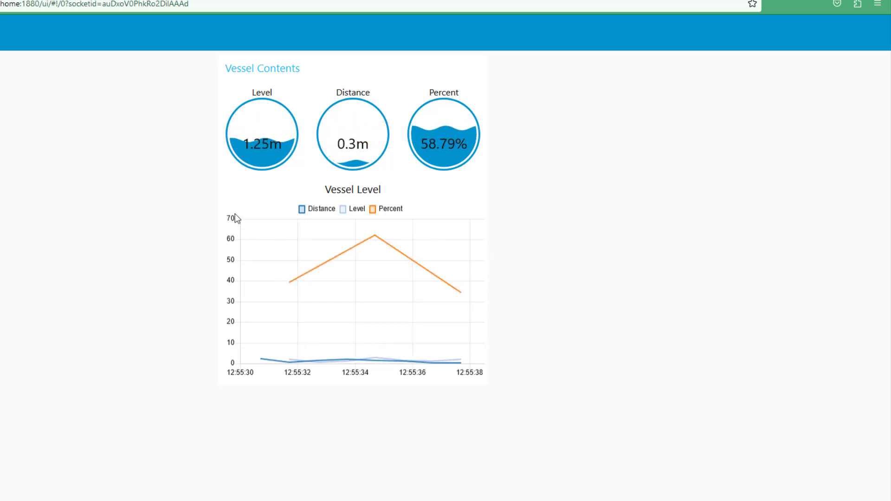
left_click(318, 209)
left_click(362, 210)
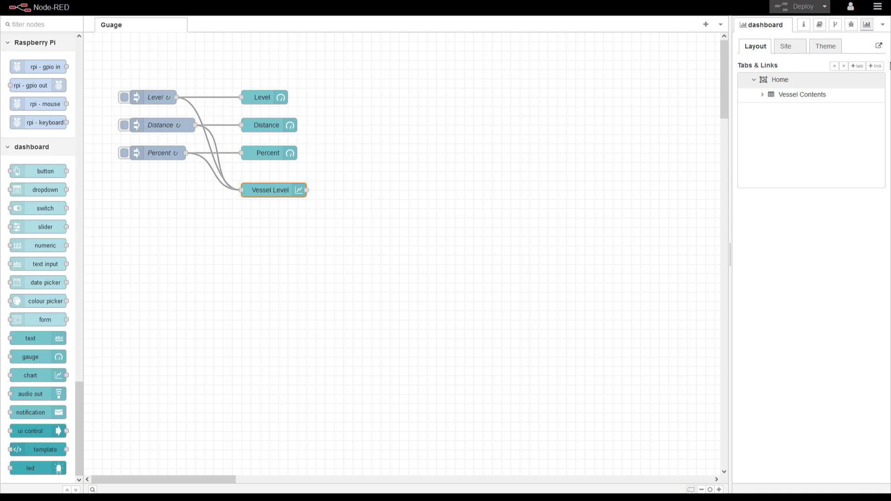
Open the chart node's help, widen the sidebar and highlight the paragraph on clearing the chart with a blank array
left_click(803, 24)
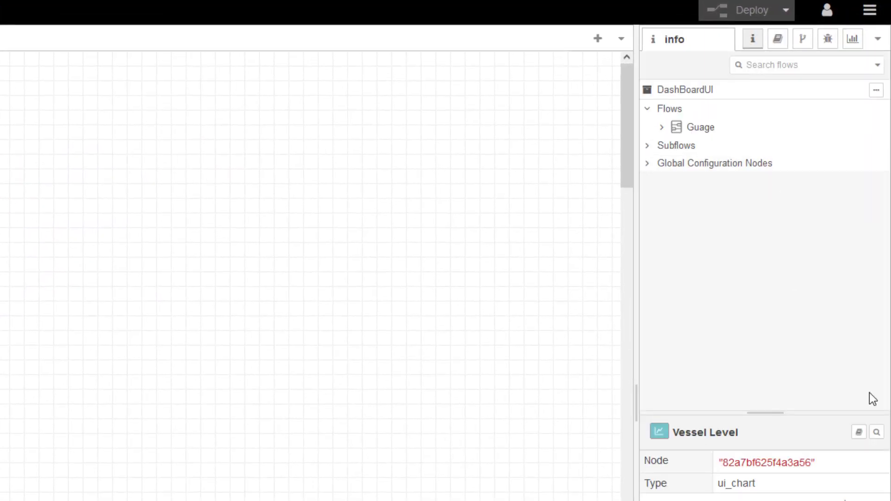
left_click(858, 438)
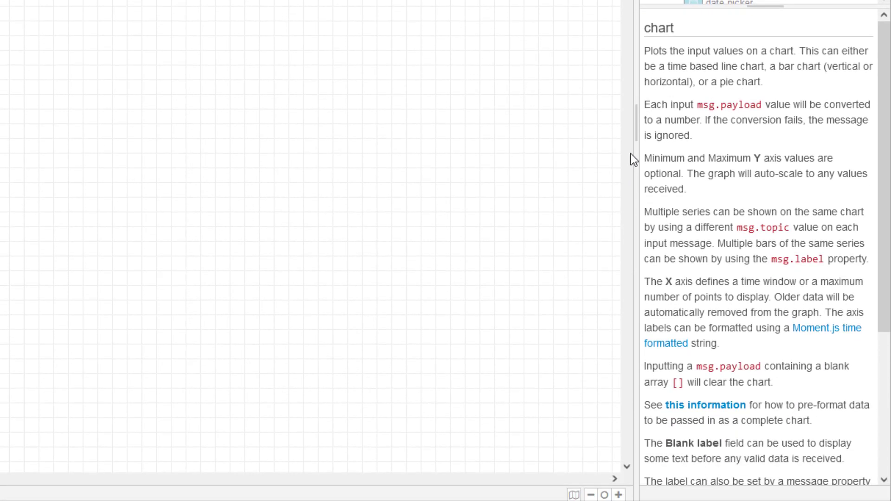
left_click_drag(635, 157, 232, 189)
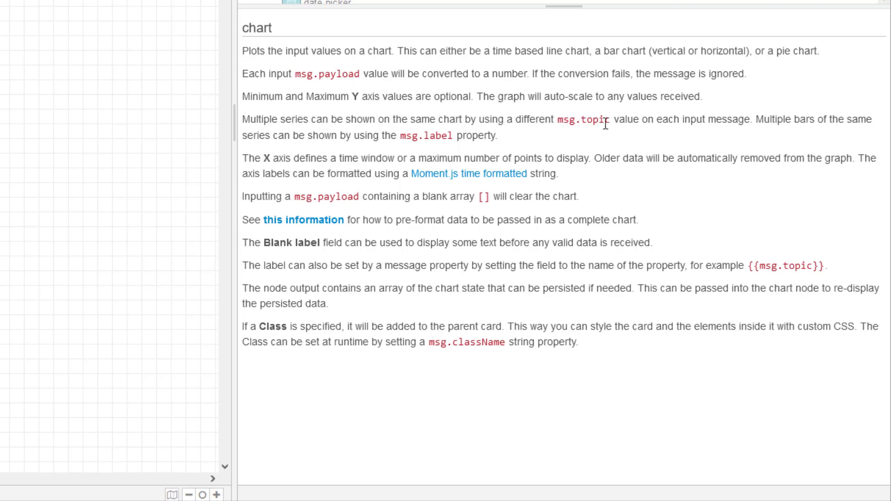
left_click_drag(243, 194, 585, 199)
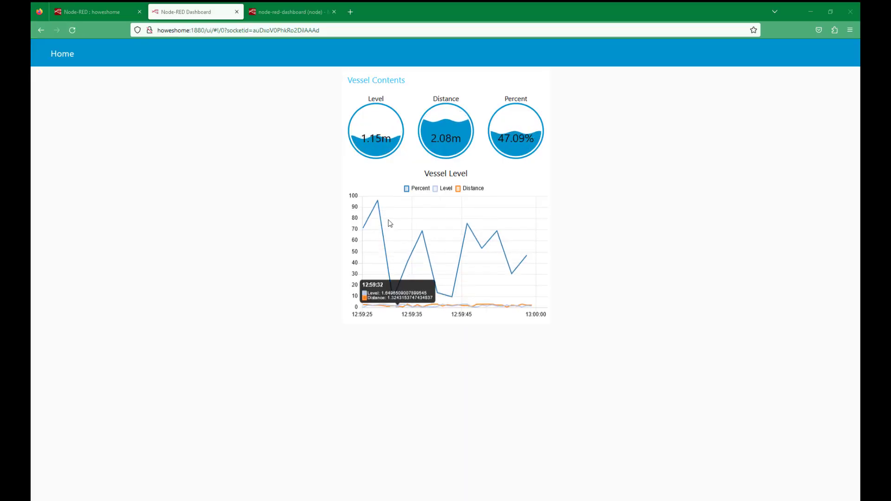
Hide and restore the Distance and Percent series on the dashboard's Vessel Level chart to compare the traces
left_click(473, 188)
left_click(469, 189)
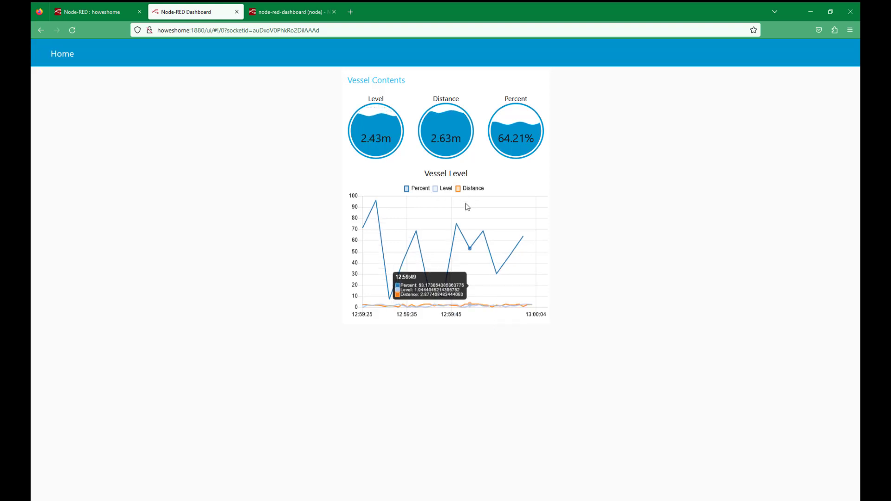
left_click(414, 189)
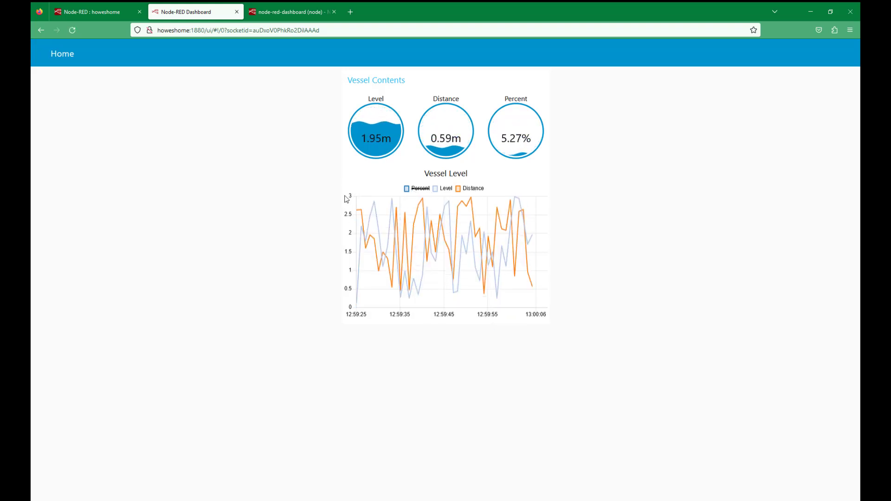
left_click(417, 188)
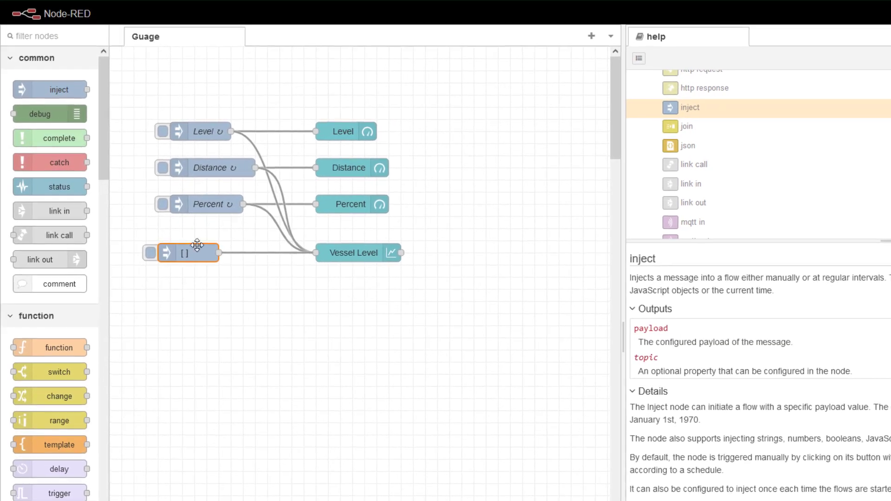
Review the JSON [ ] payload of the inject node wired to the Vessel Level chart, close it and hide the sidebar
double_click(188, 253)
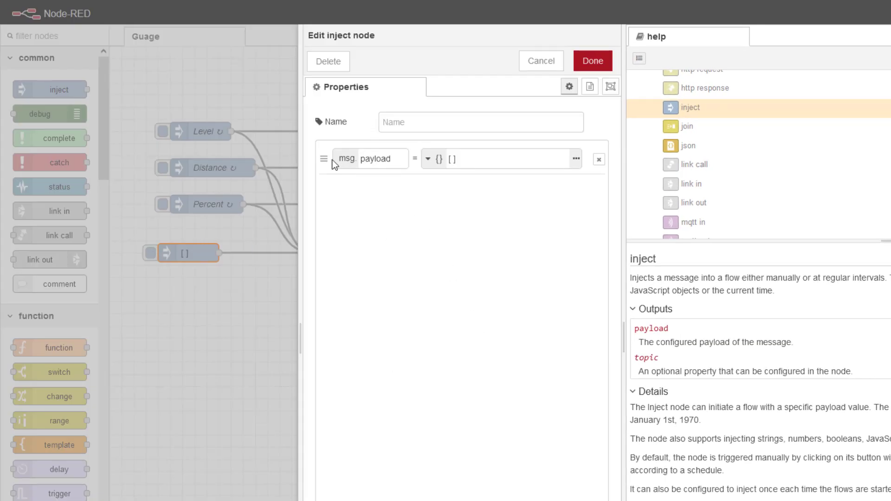
left_click(428, 159)
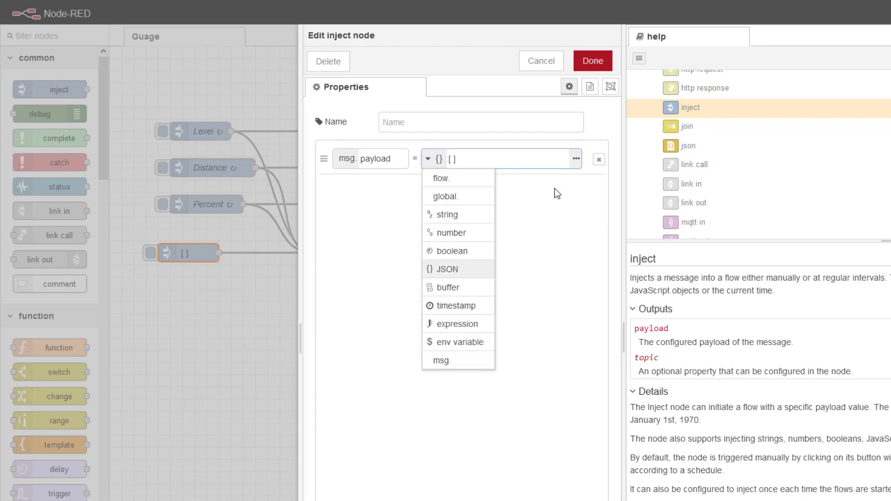
left_click(313, 265)
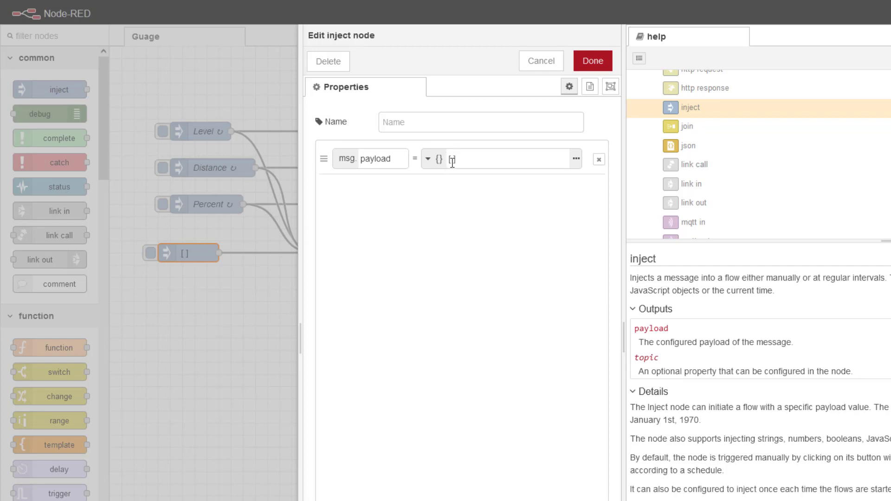
left_click(596, 65)
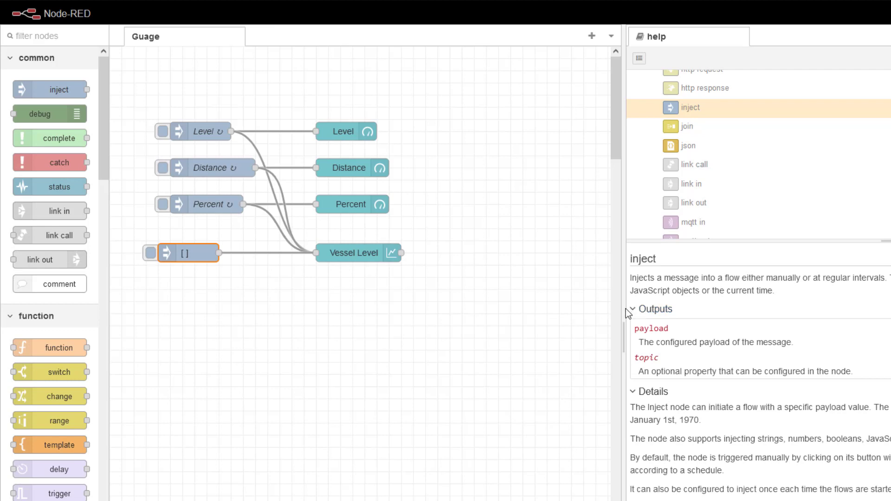
left_click(614, 344)
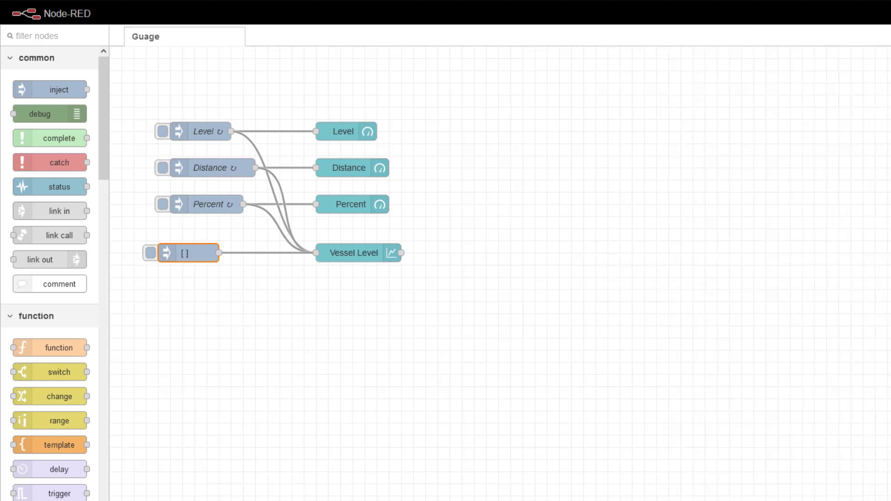
Trigger the [ ] inject node to clear the chart and add a dashboard button node below the Vessel Level chart node
left_click(150, 253)
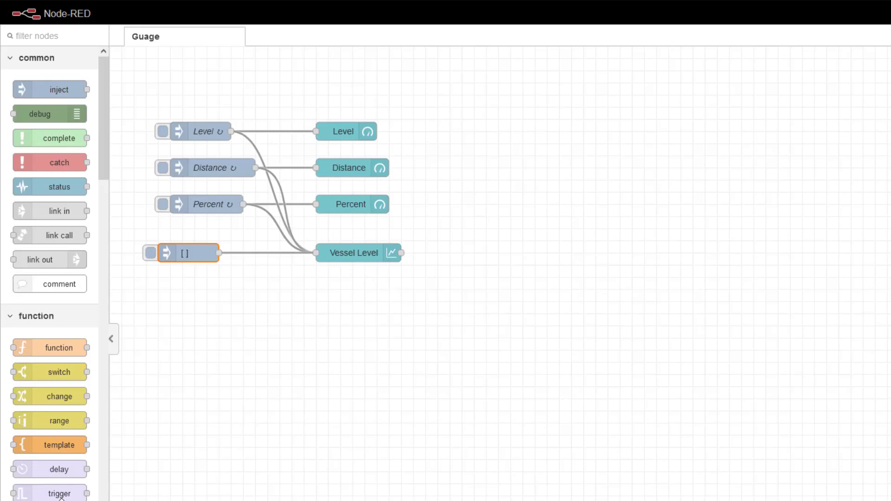
scroll(60, 497, "down", 20)
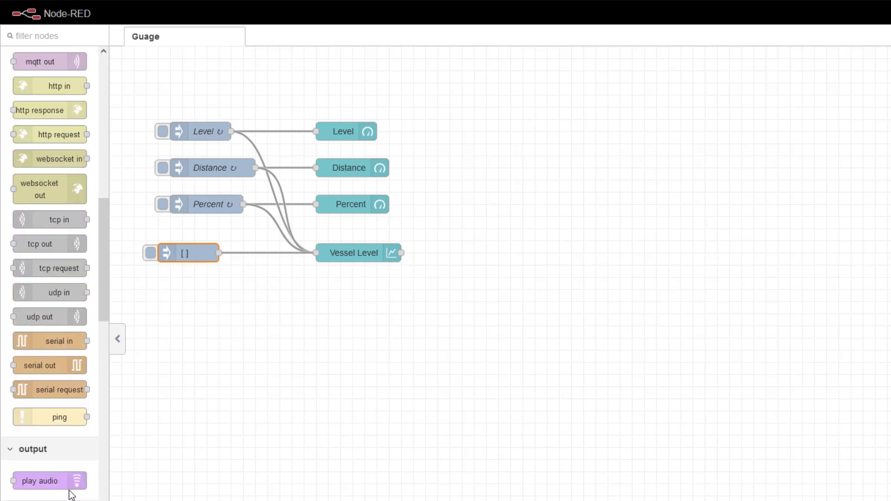
scroll(65, 493, "down", 20)
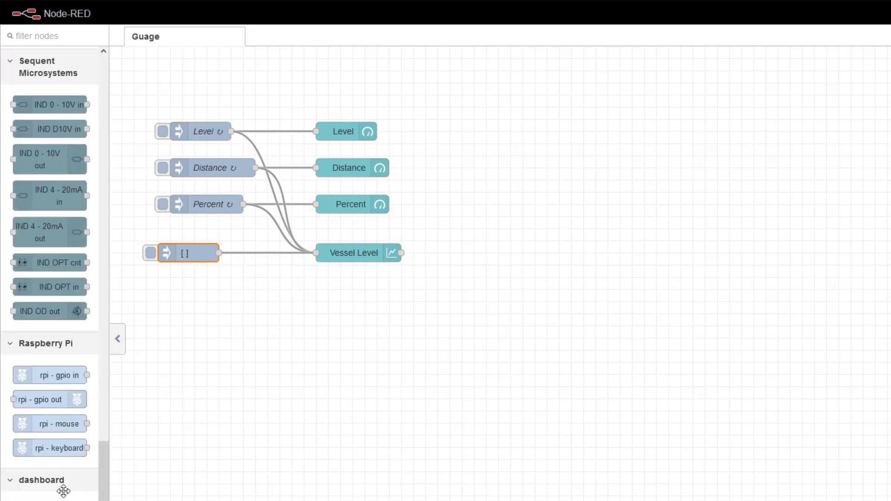
scroll(63, 491, "down", 2)
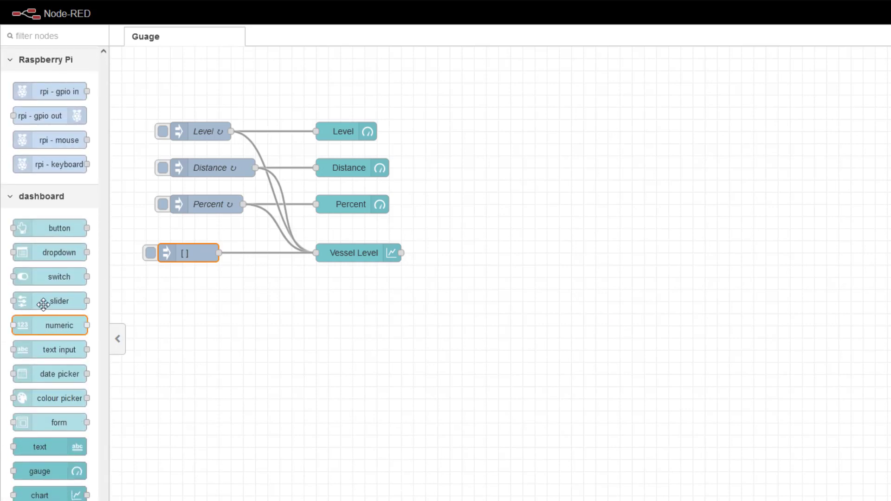
left_click_drag(58, 228, 361, 289)
Configure the new button node with a JSON payload of [ ] and the label Reset Chart
double_click(257, 270)
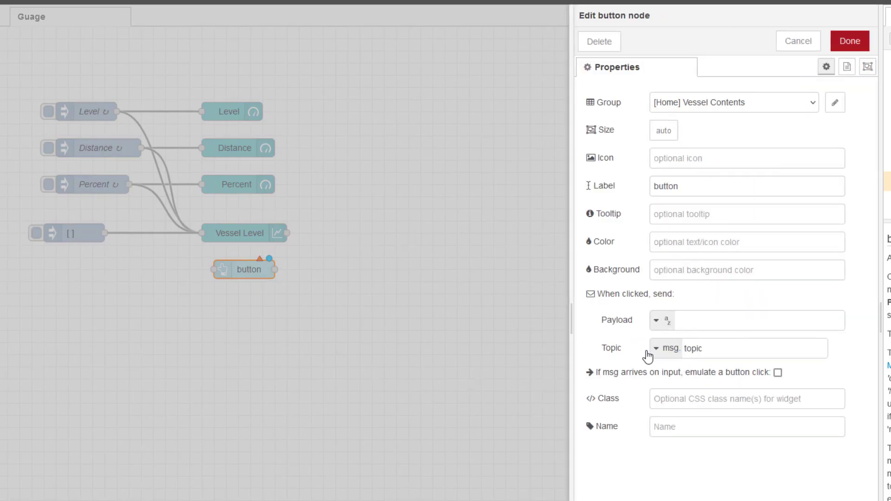
left_click(657, 321)
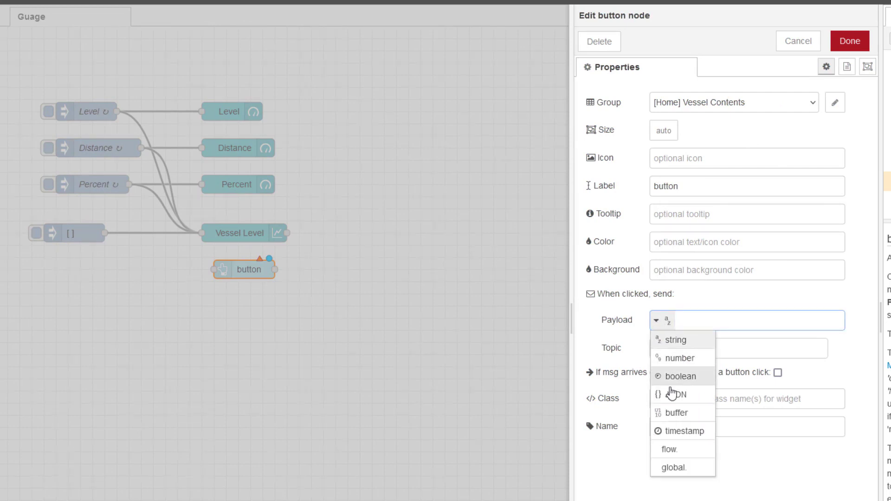
left_click(675, 396)
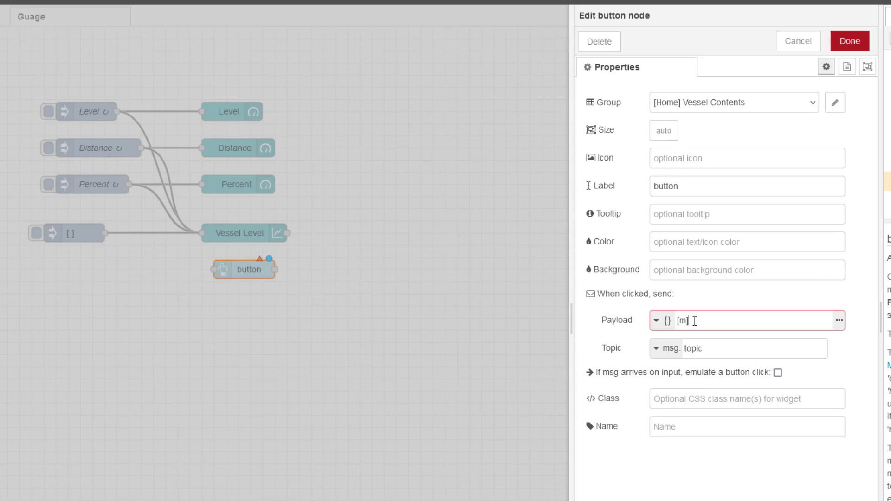
type("[]")
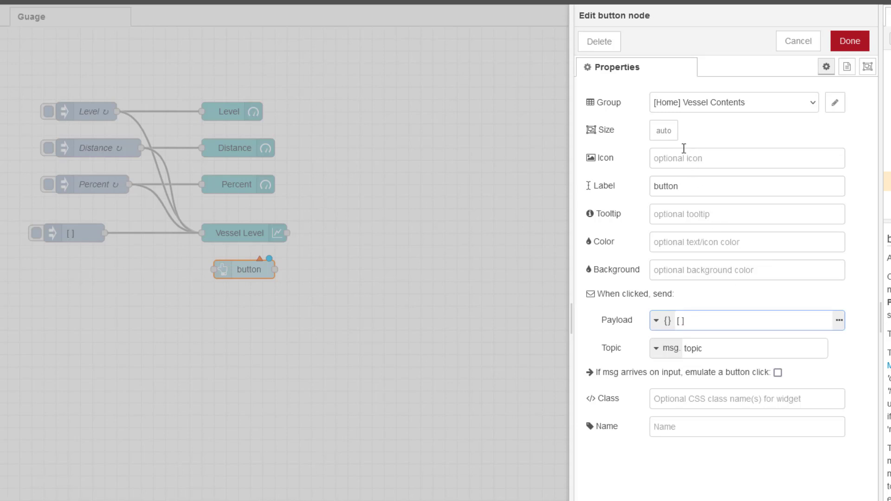
left_click_drag(689, 181, 634, 186)
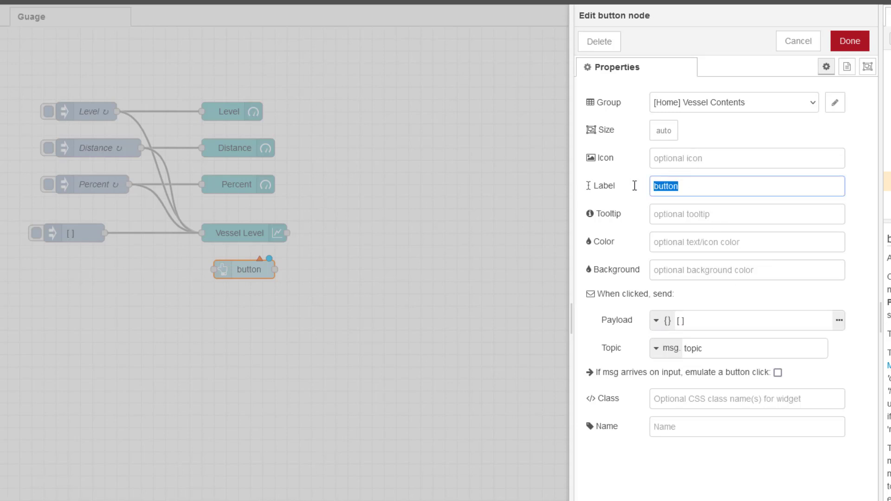
type("Reset Chart")
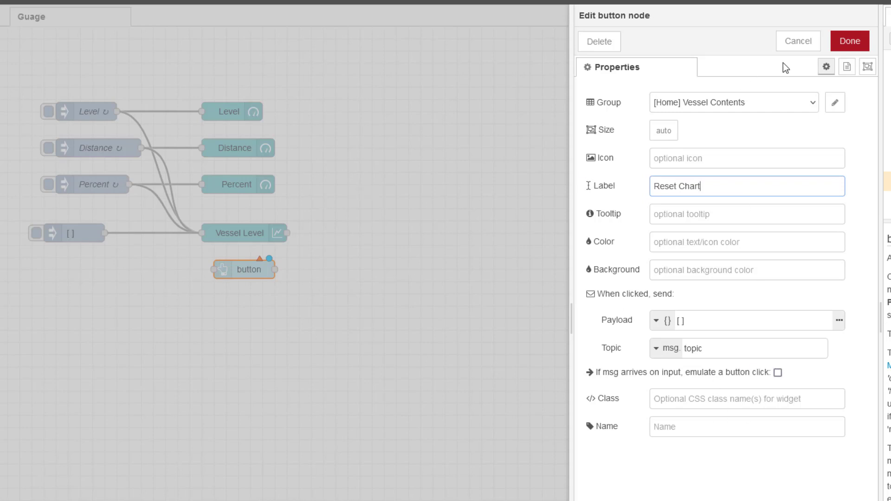
left_click(849, 41)
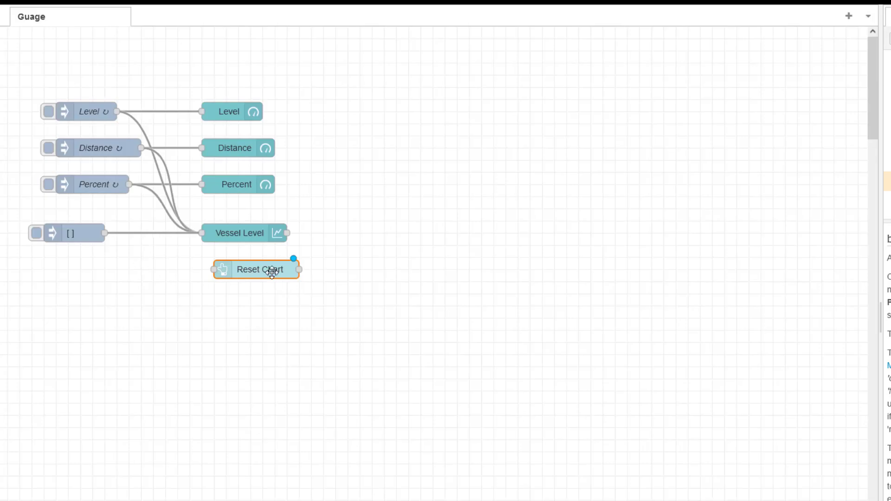
Reposition the [ ] inject and Reset Chart nodes and wire them in series into the Vessel Level chart
left_click_drag(69, 228, 45, 278)
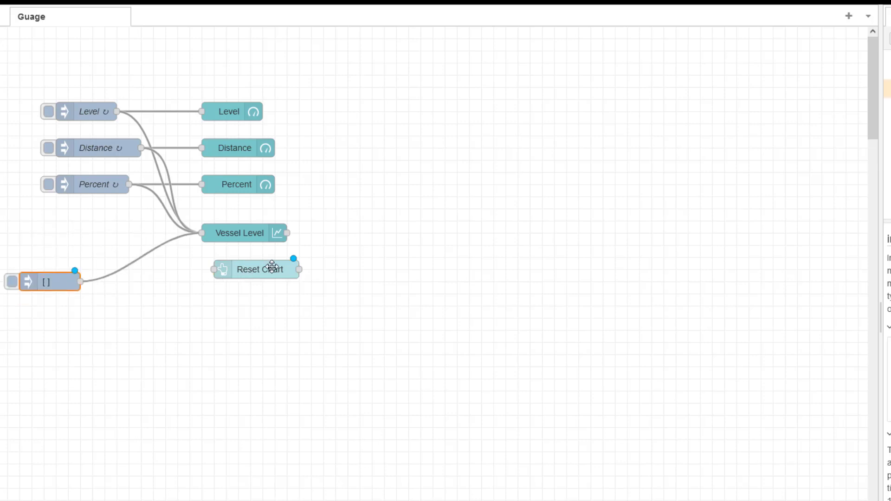
left_click_drag(272, 267, 161, 269)
Remove all message properties from the [ ] inject node and set it to inject once after 0.1 seconds
double_click(52, 280)
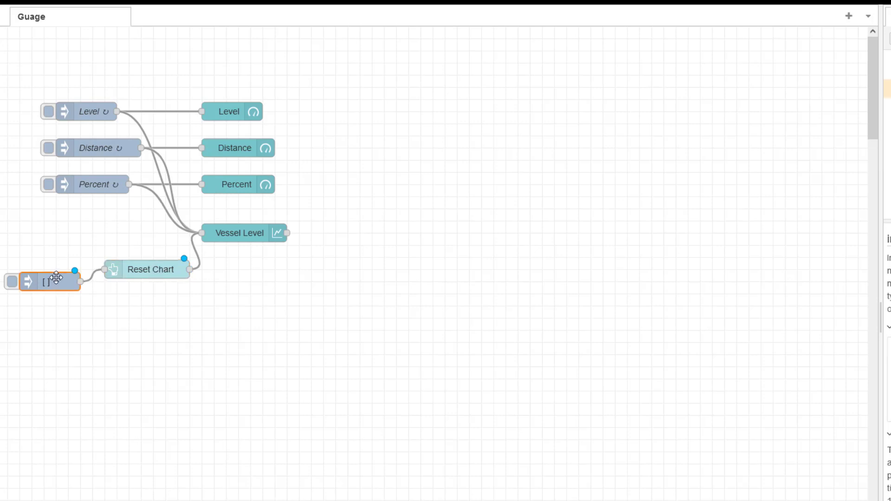
left_click(855, 139)
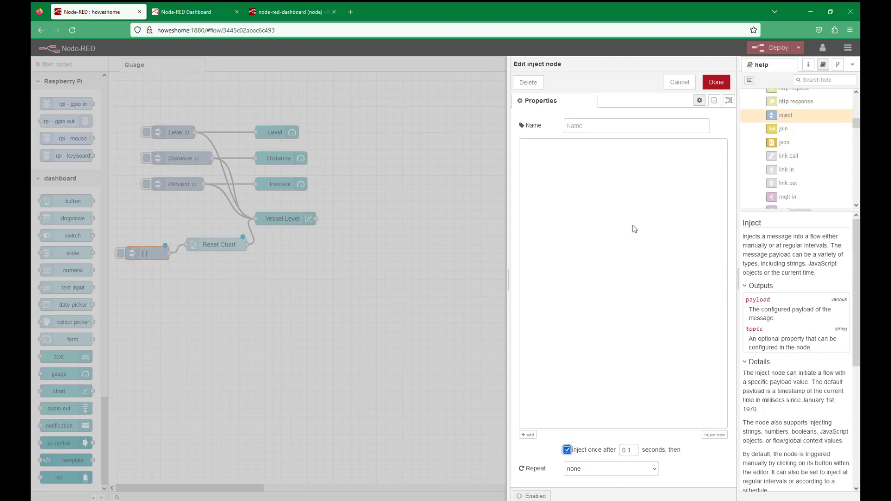
left_click(716, 82)
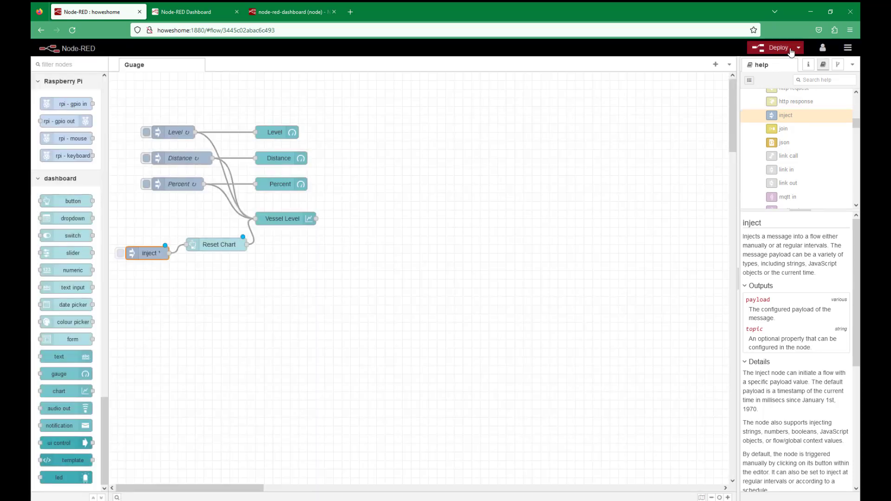
Deploy the flow and clear the Vessel Level chart with the Reset Chart button on the live dashboard
left_click(789, 48)
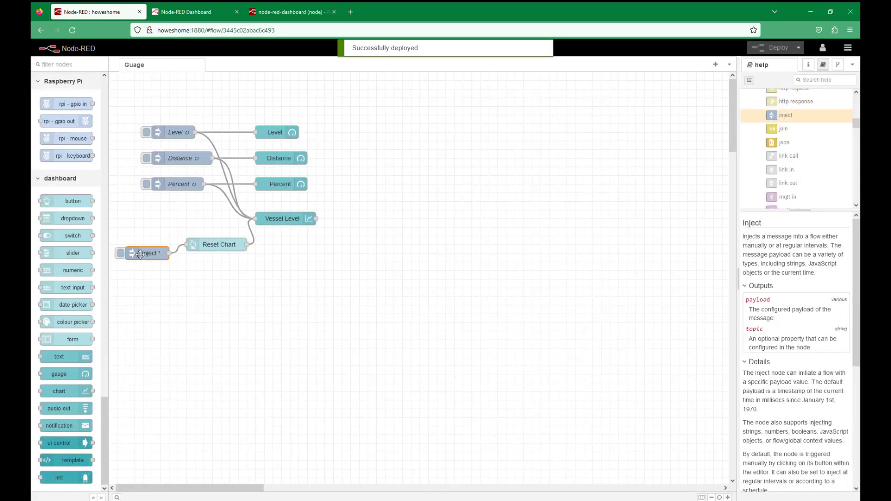
left_click(181, 12)
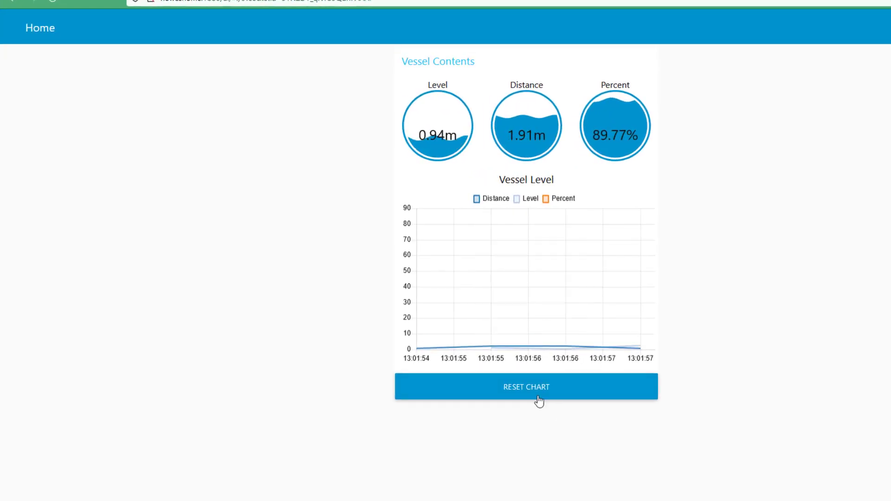
left_click(537, 393)
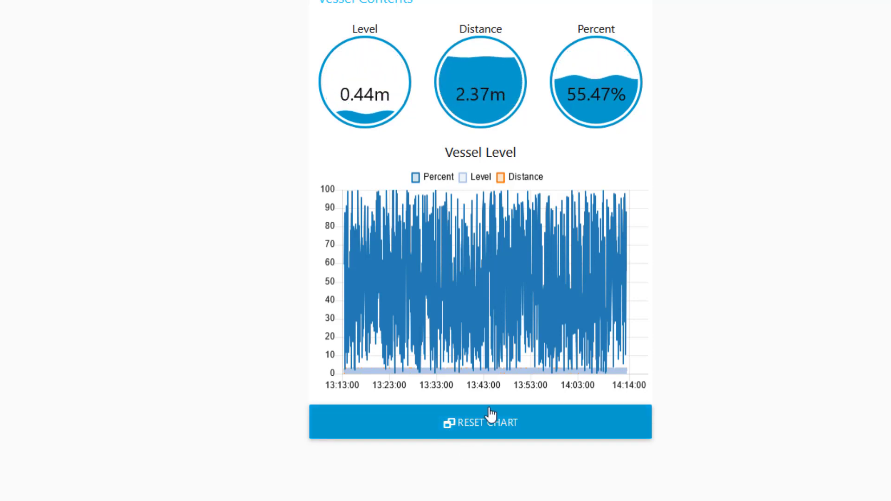
Look through the Node appearance documentation's icon section and highlight bridge.svg in the stock icons table
left_click(275, 11)
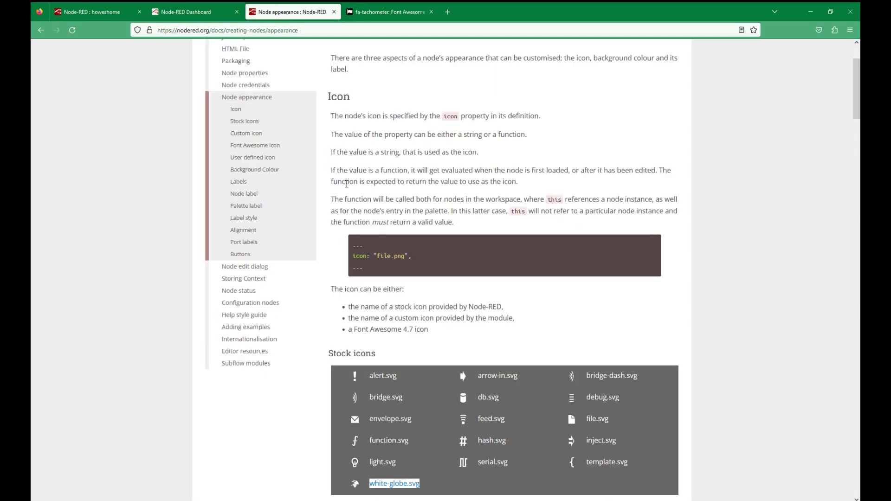
scroll(387, 238, "up", 3)
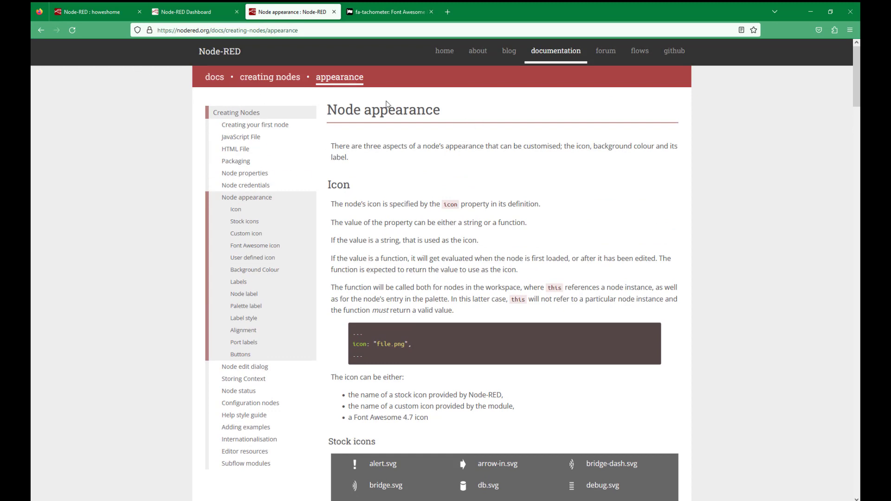
scroll(484, 369, "down", 5)
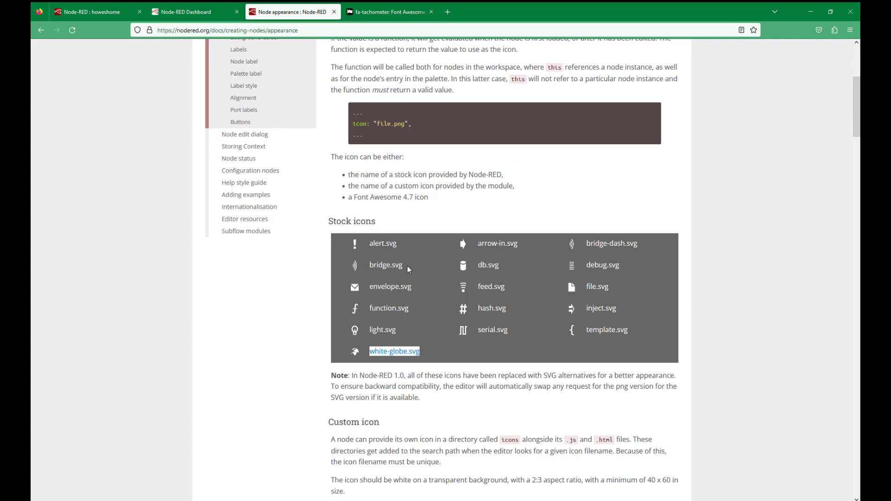
left_click_drag(402, 266, 376, 264)
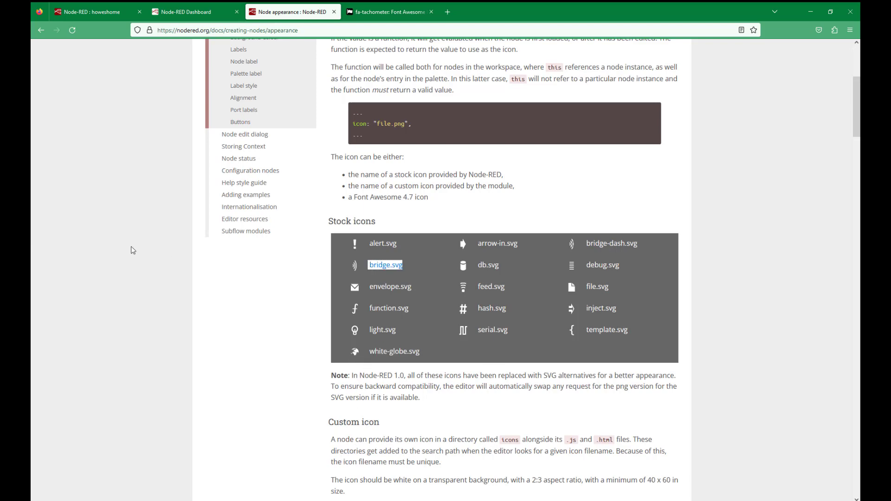
scroll(214, 307, "up", 5)
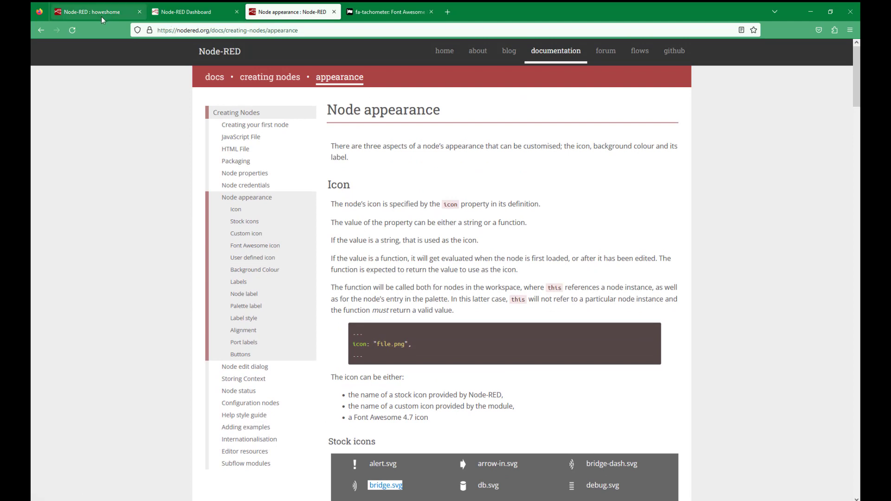
Return to the flow editor and open the Reset Chart button node's properties
left_click(92, 14)
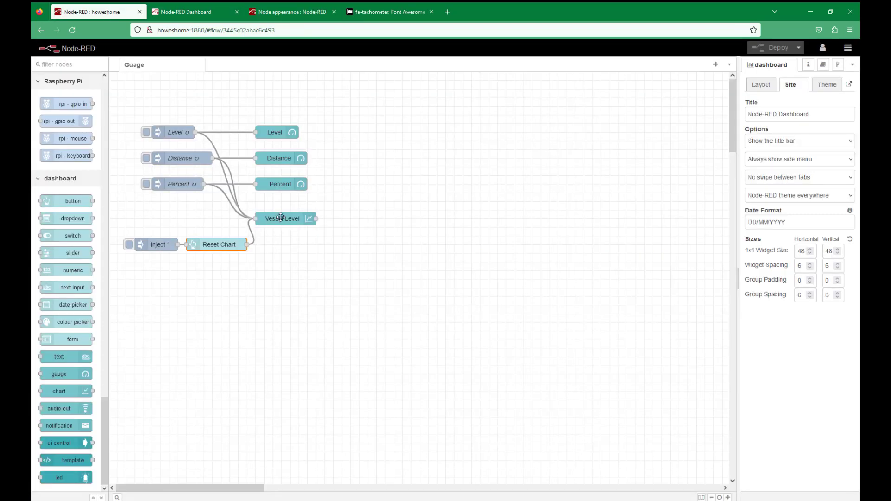
scroll(255, 244, "up", 3)
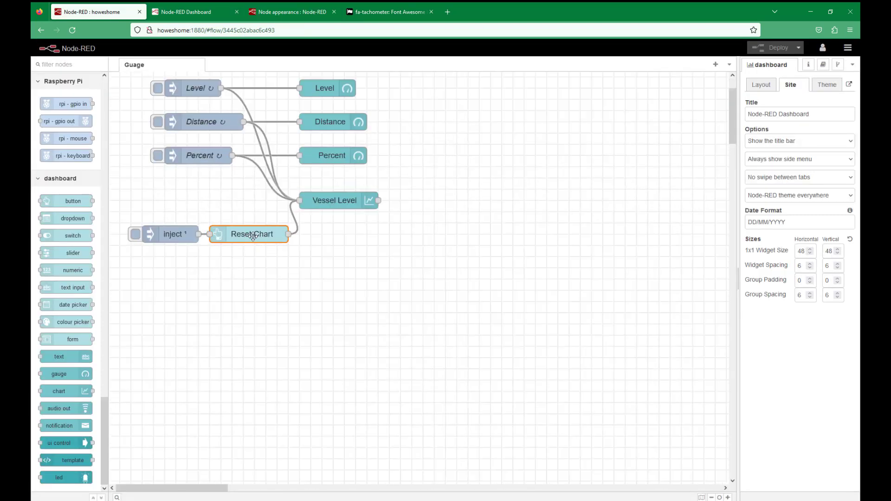
double_click(254, 240)
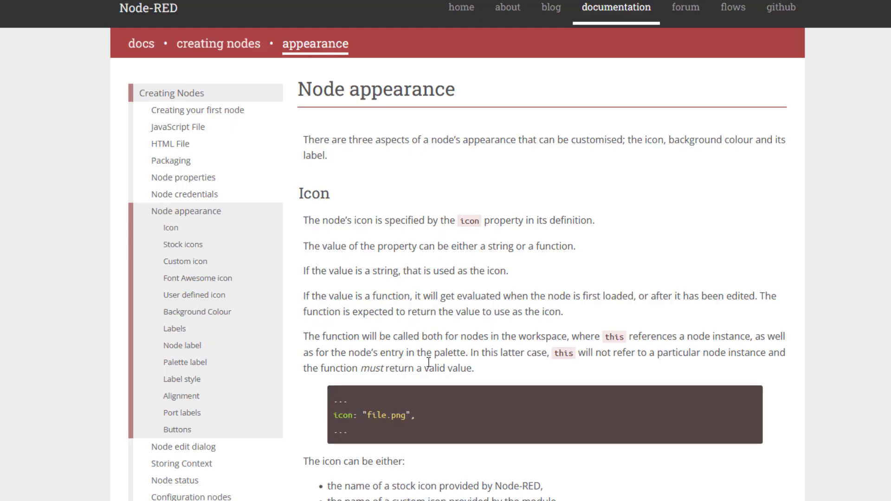
Highlight the Font Awesome 4.7 icon option in the Node appearance documentation and browse the Font Awesome 4.7 icon list
scroll(428, 362, "down", 5)
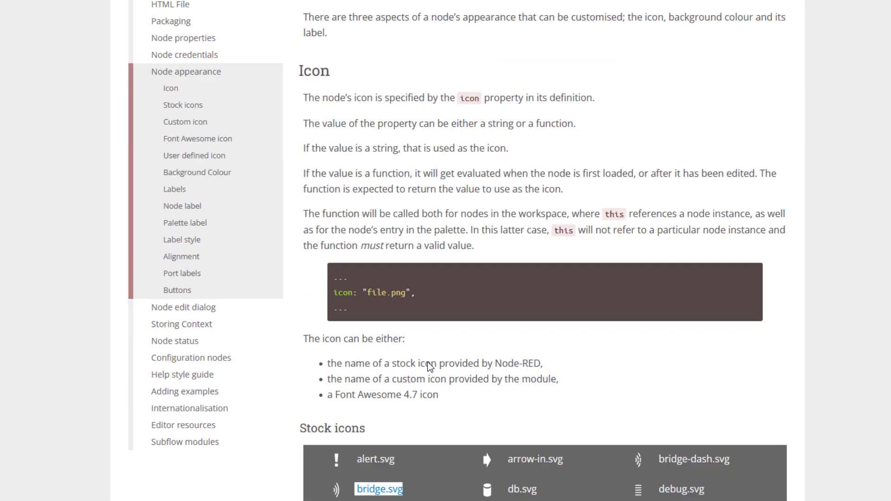
left_click_drag(438, 274, 320, 276)
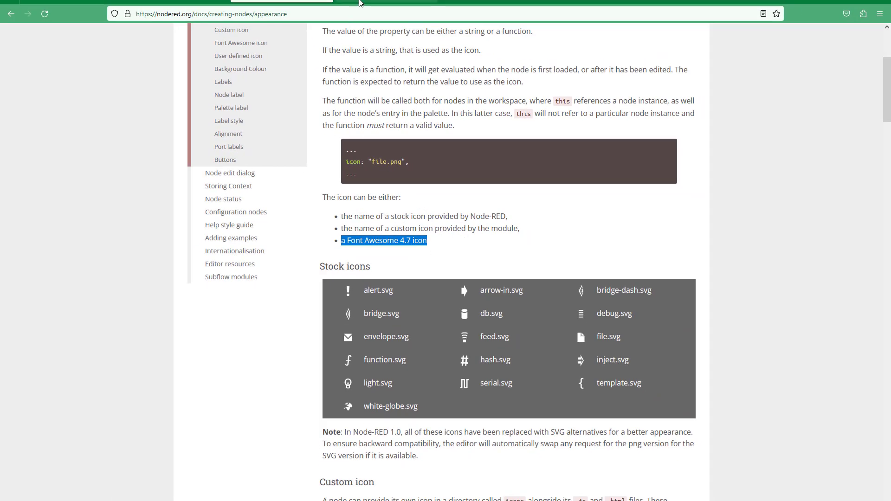
left_click(360, 2)
scroll(349, 369, "down", 4)
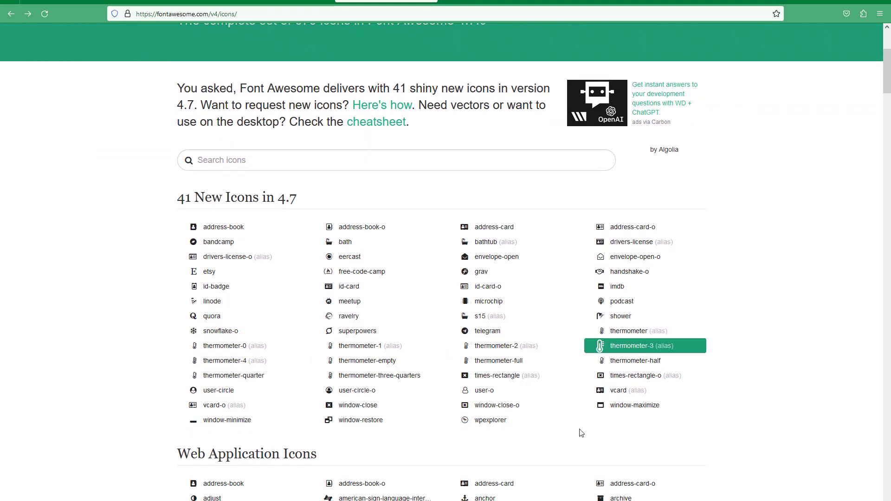
scroll(496, 467, "down", 2)
scroll(496, 467, "down", 4)
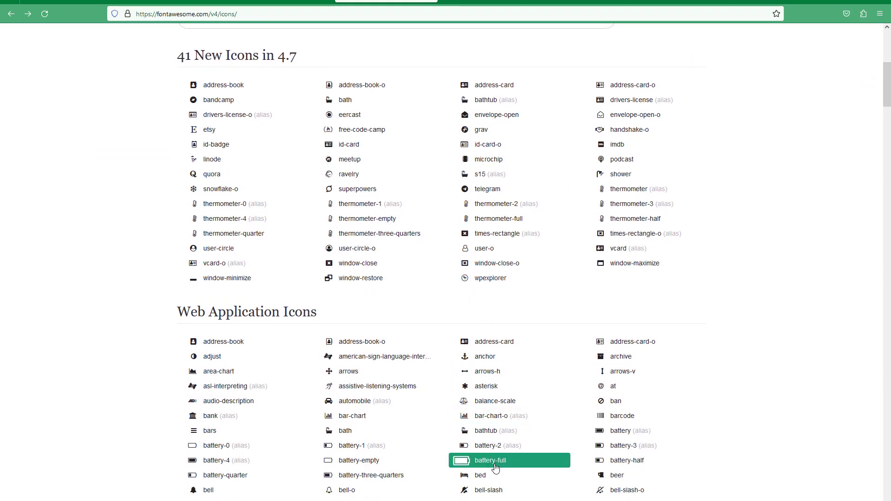
scroll(496, 467, "down", 2)
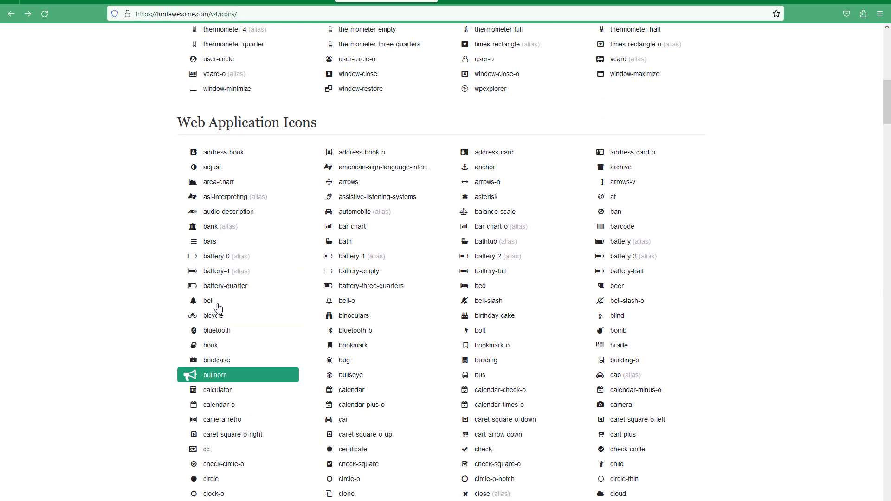
scroll(244, 362, "up", 3)
scroll(244, 362, "up", 7)
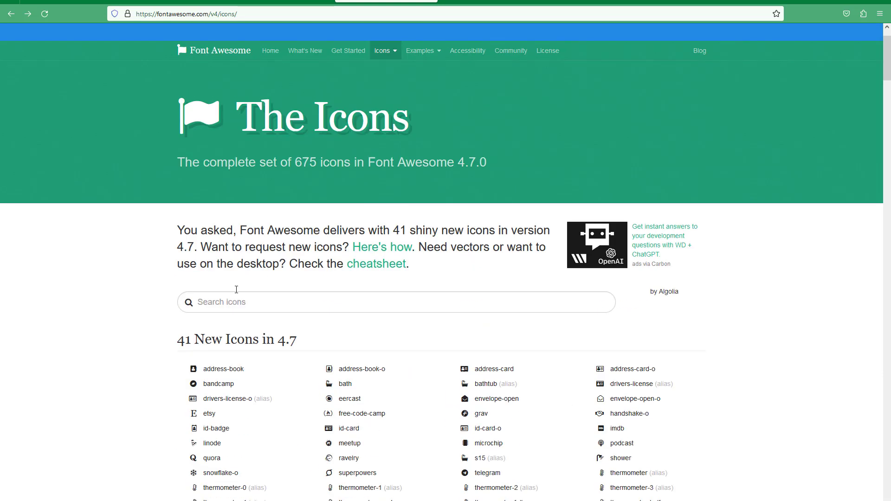
Search the Font Awesome icons for "tchart" and open the line-chart icon's page
left_click(223, 298)
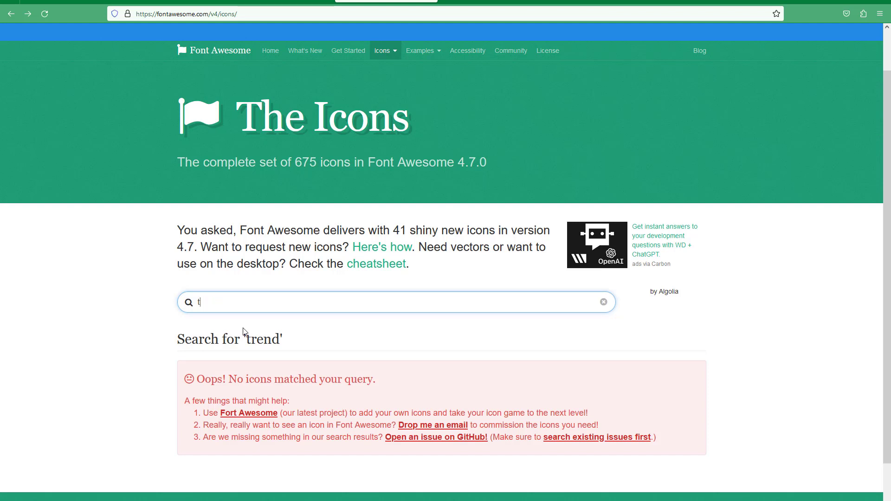
type("tchart")
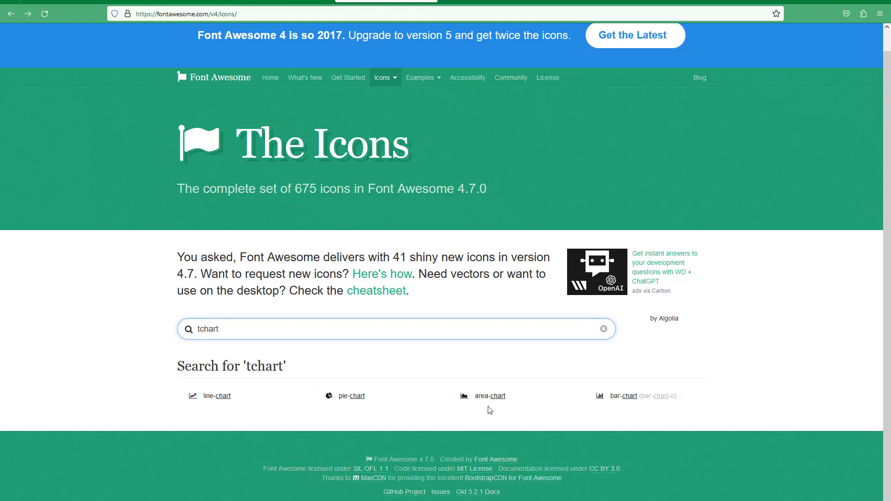
left_click(207, 399)
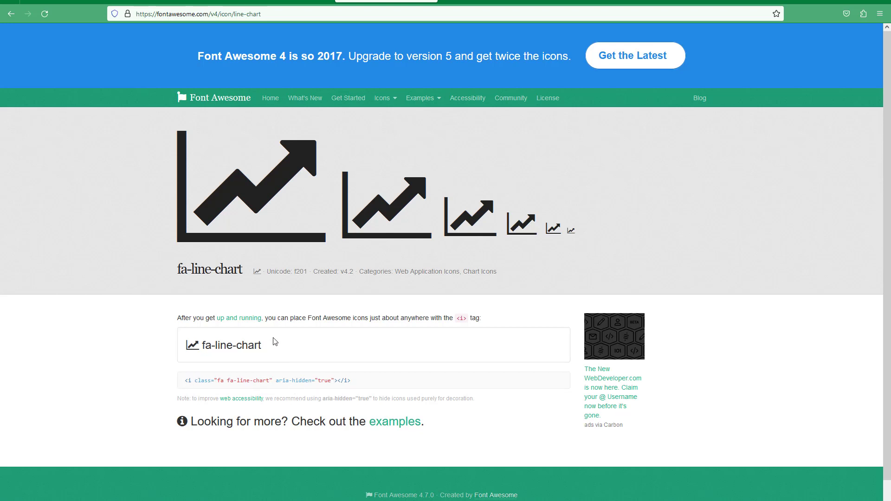
Copy the icon name fa-line-chart from the Font Awesome page, set it as the Reset Chart button's icon and deploy the flow
left_click_drag(238, 344, 203, 344)
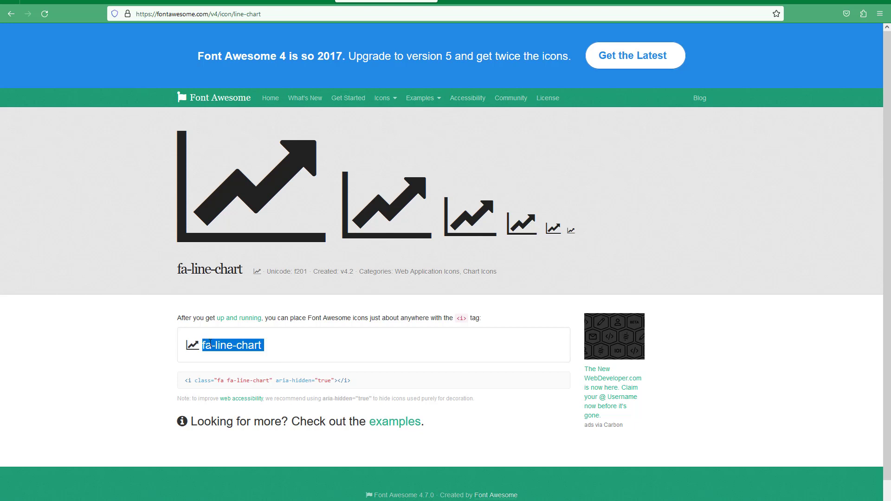
right_click(217, 345)
left_click(229, 351)
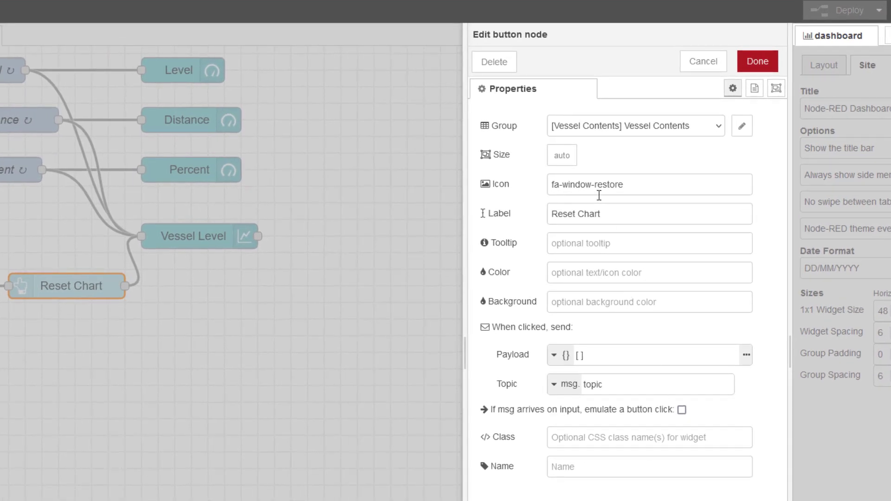
left_click_drag(636, 185, 552, 187)
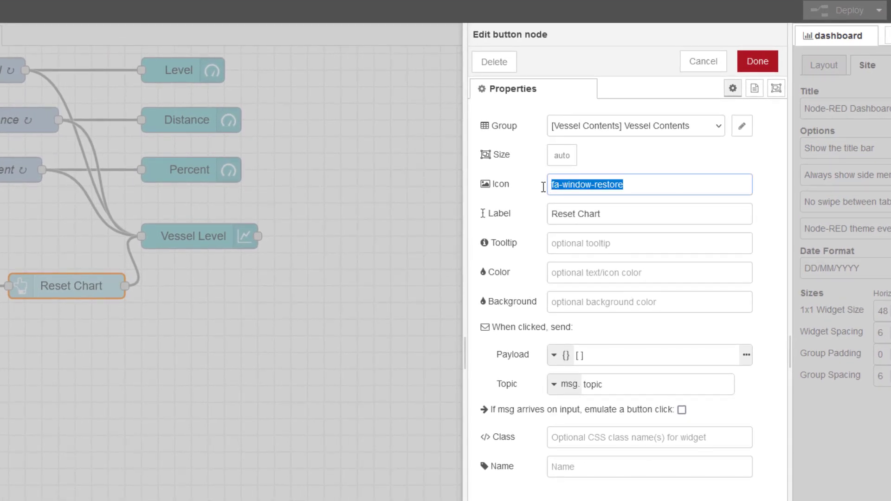
key("ctrl+v")
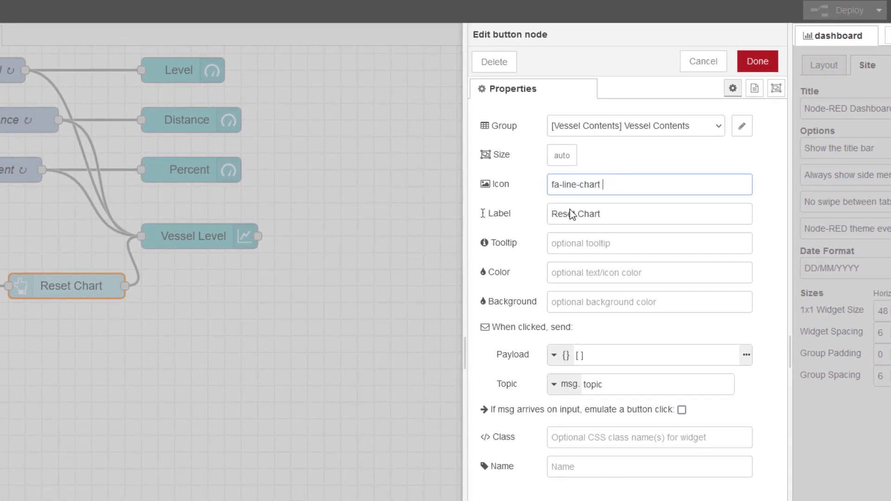
left_click(765, 58)
left_click(834, 21)
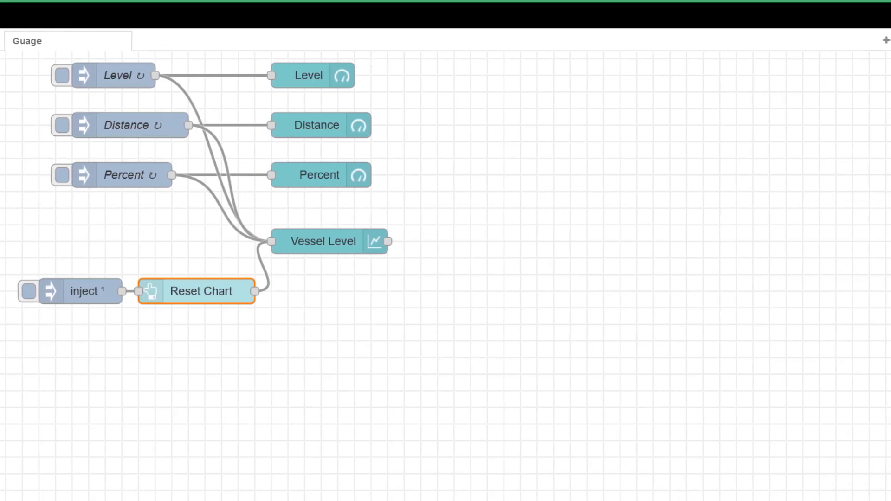
Show the dashboard's layout of tabs, groups and widgets
left_click(881, 43)
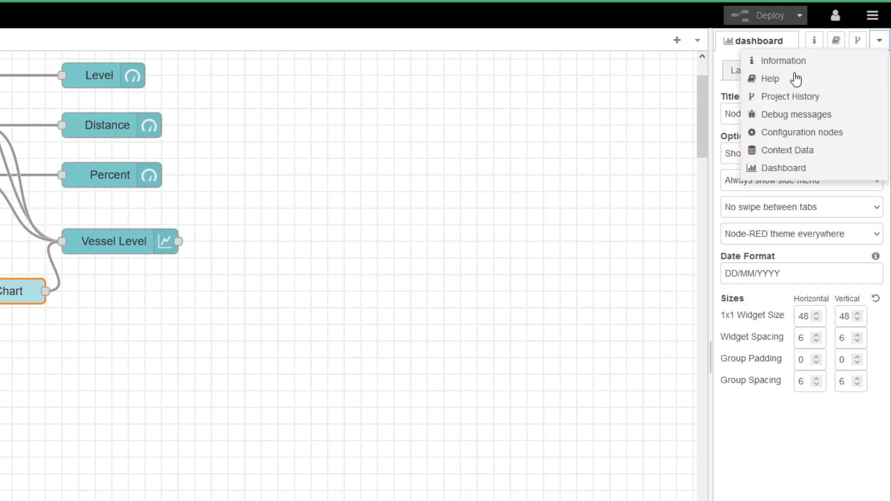
left_click(540, 159)
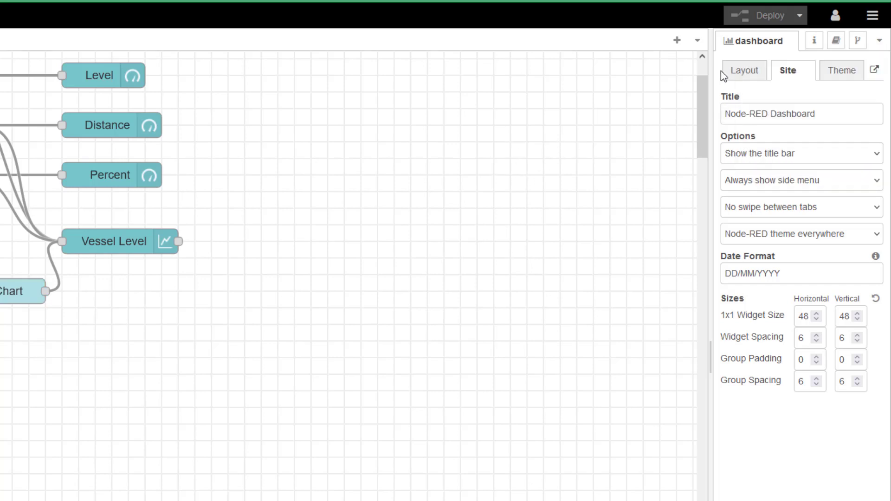
left_click(738, 73)
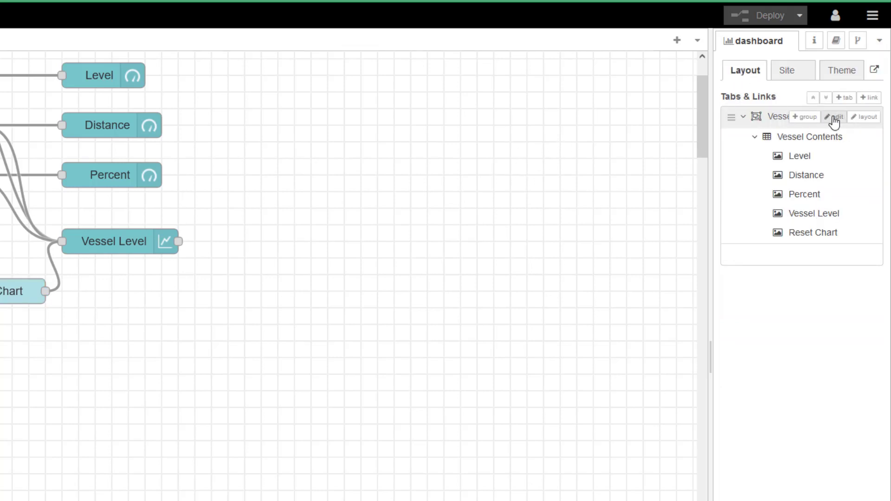
left_click(834, 116)
left_click_drag(557, 126, 440, 128)
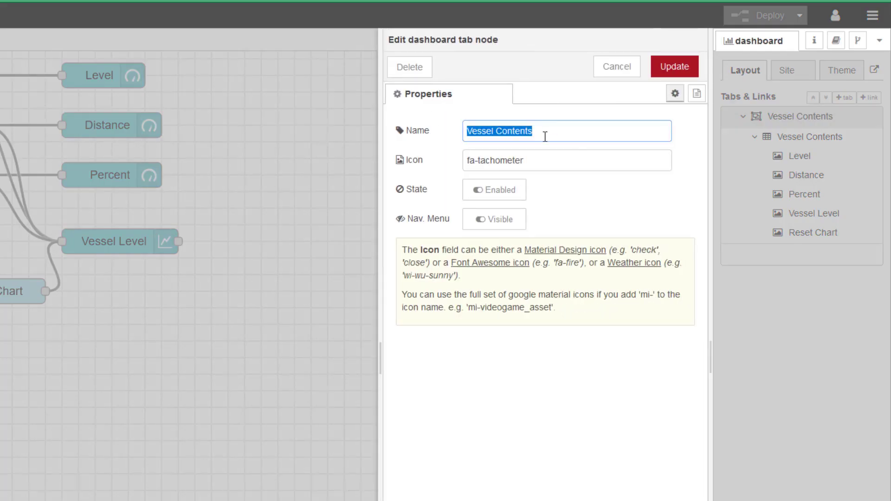
left_click(622, 70)
Rename the dashboard group under the Vessel Contents tab to Vessel 1 and deploy the flow
left_click(867, 140)
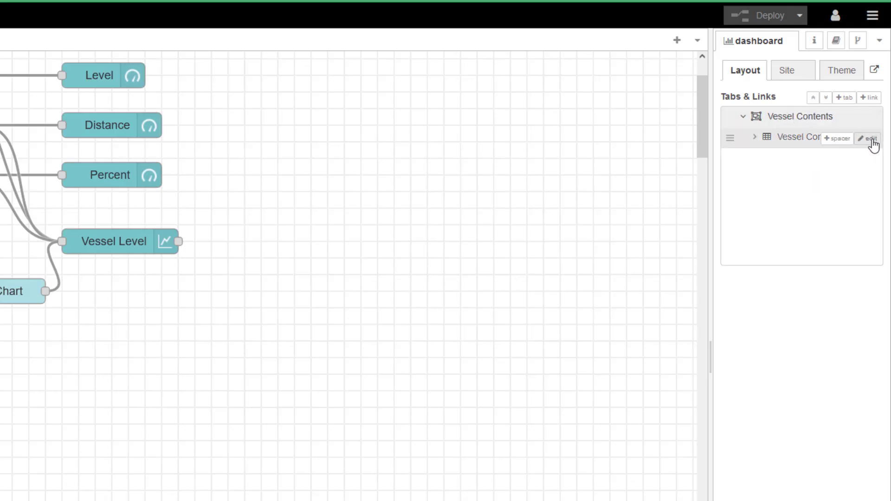
left_click(869, 139)
left_click_drag(541, 134, 521, 134)
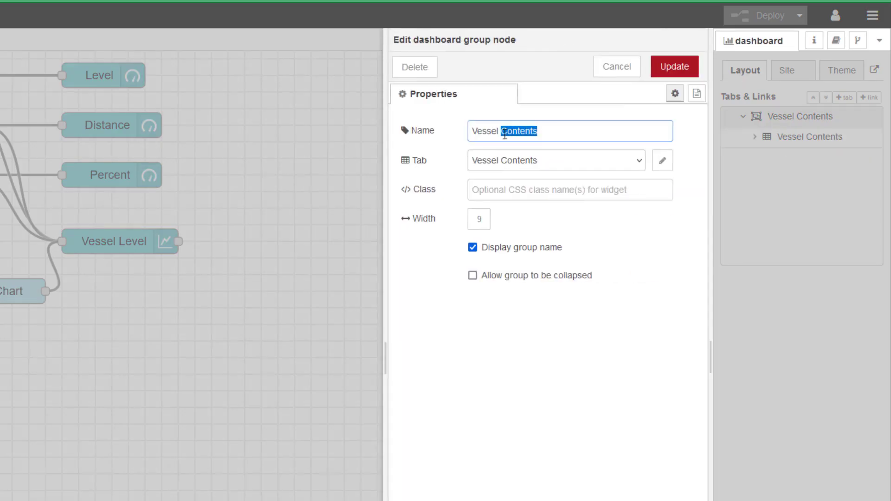
type("1")
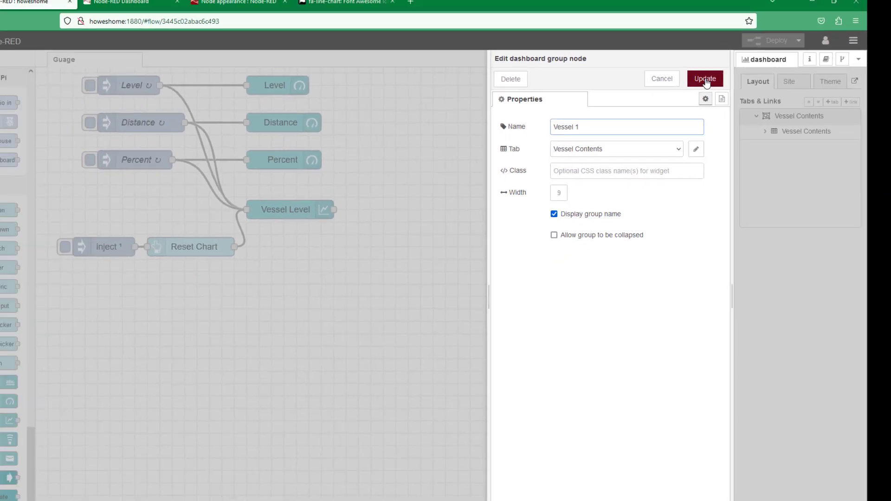
left_click(713, 82)
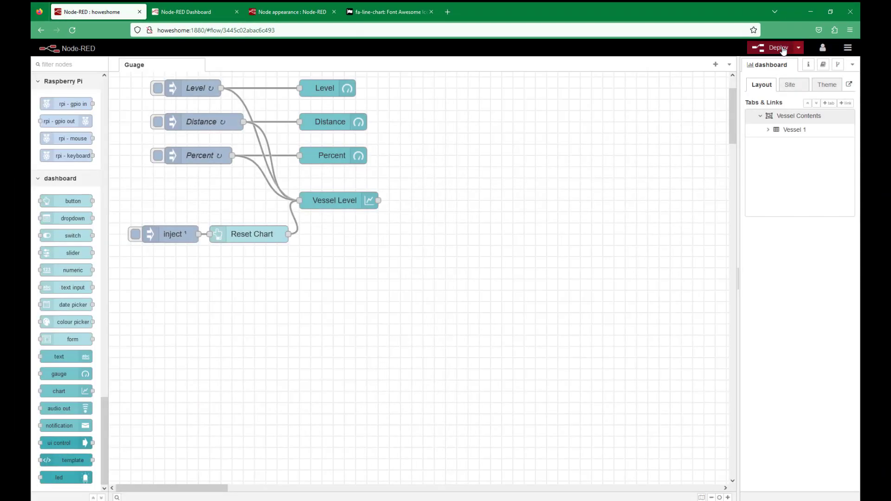
left_click(773, 48)
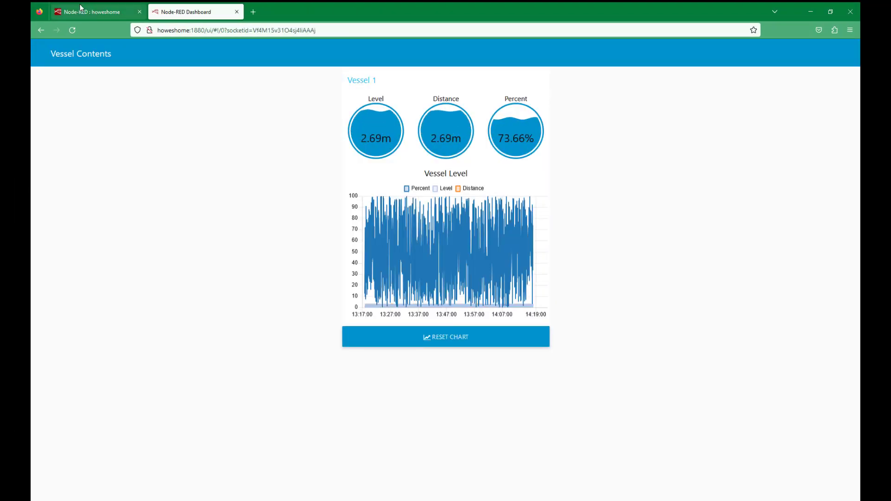
Open the dashboard page from the flow editor and bookmark it as Node-RED Dashboard in the Bookmarks Toolbar
left_click(82, 10)
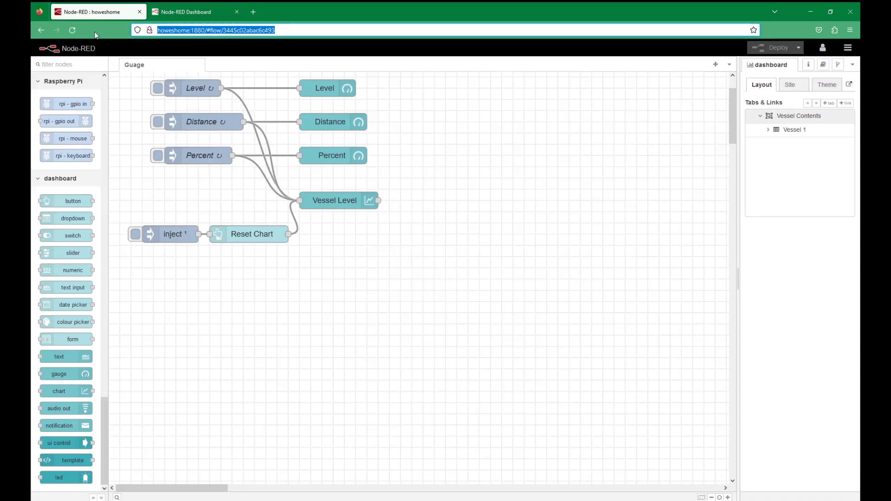
left_click(849, 86)
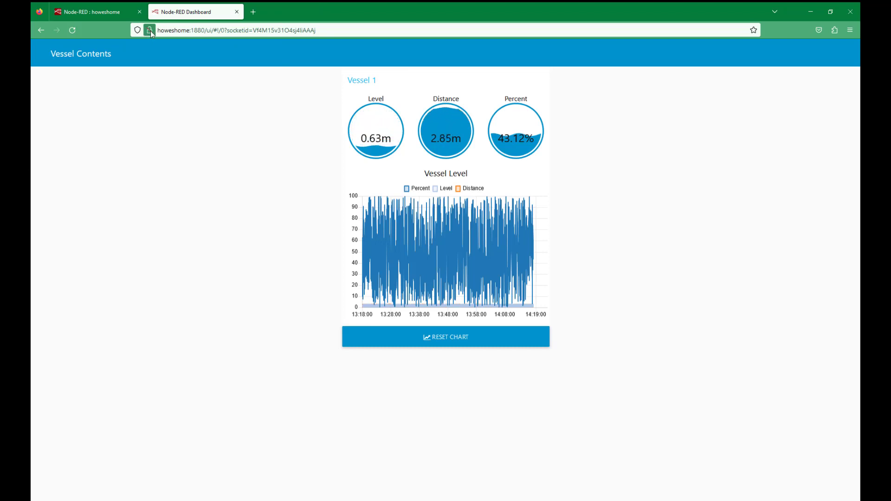
left_click(850, 29)
left_click(778, 114)
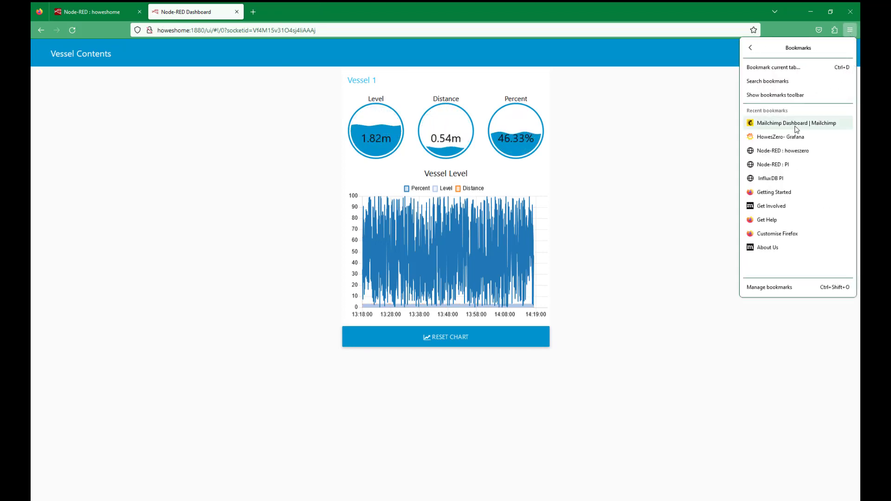
left_click(779, 68)
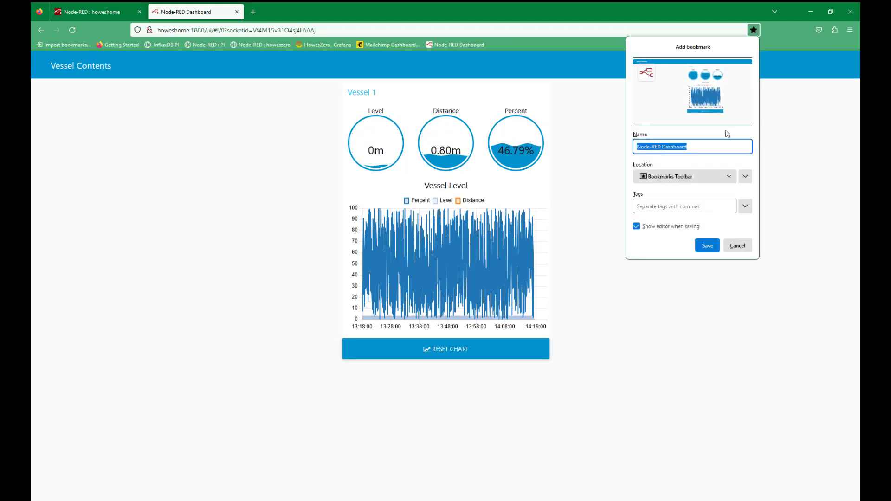
left_click(716, 247)
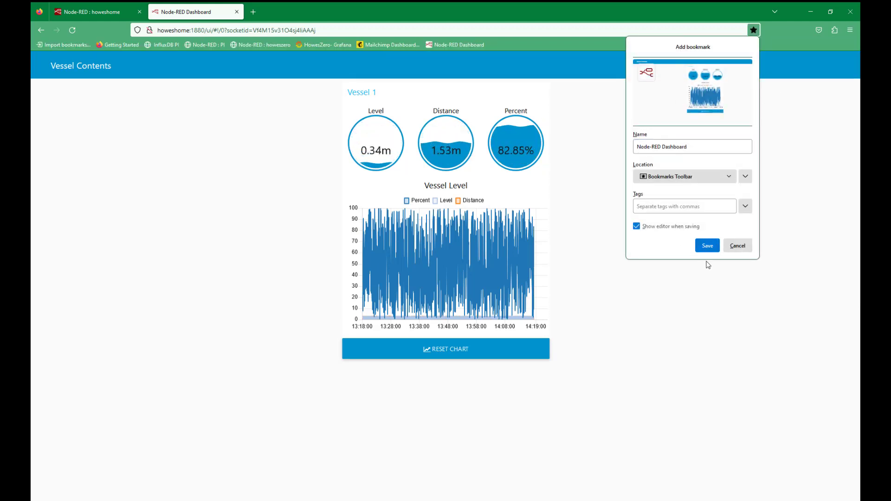
left_click(708, 246)
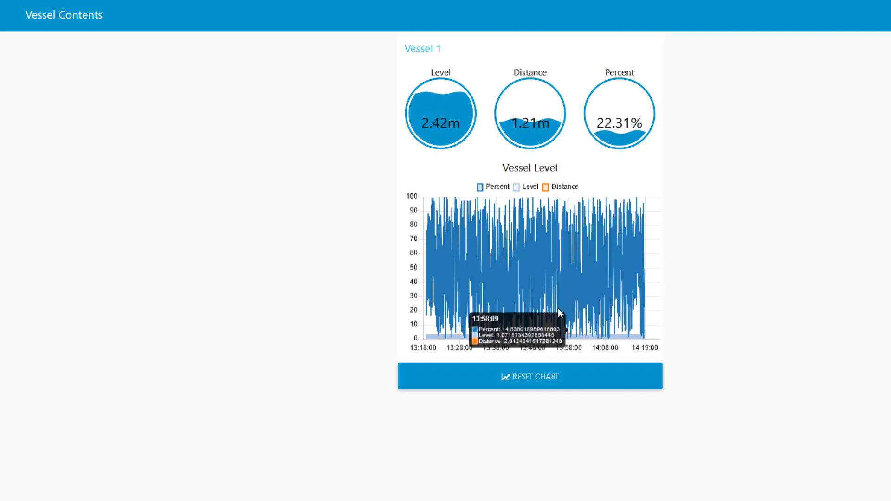
Clear the Vessel Level chart on the dashboard with the Reset Chart button
left_click(495, 385)
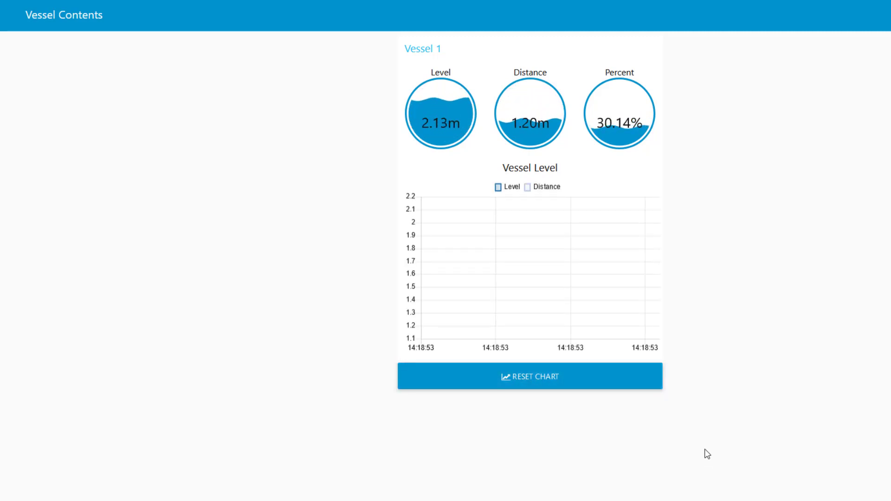